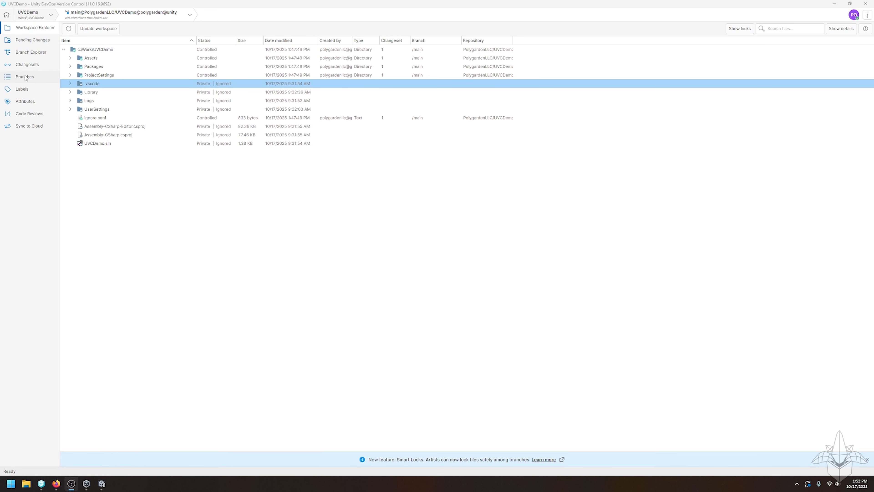
Check the pending changes, then examine the main branch's changesets in the Branch Explorer.
click(33, 40)
click(34, 54)
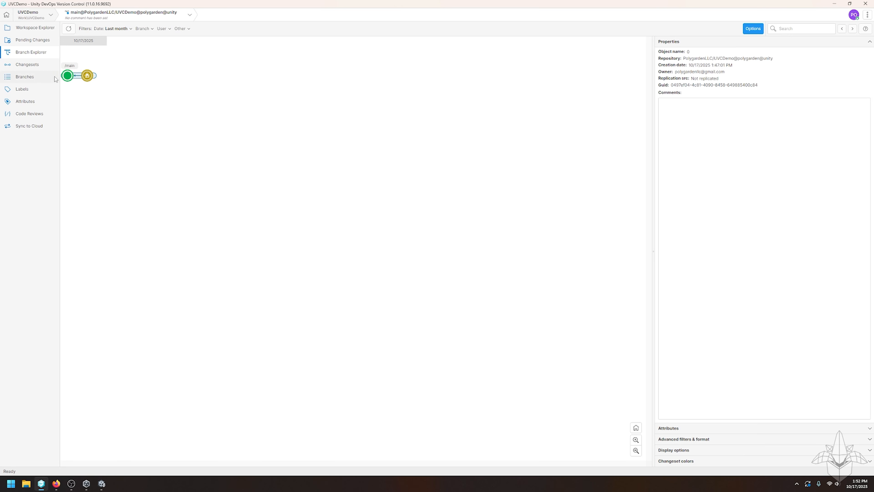
mouse_move(86, 76)
Switch to the Unity editor and create a new scene from the Basic (URP) template.
mouse_move(102, 483)
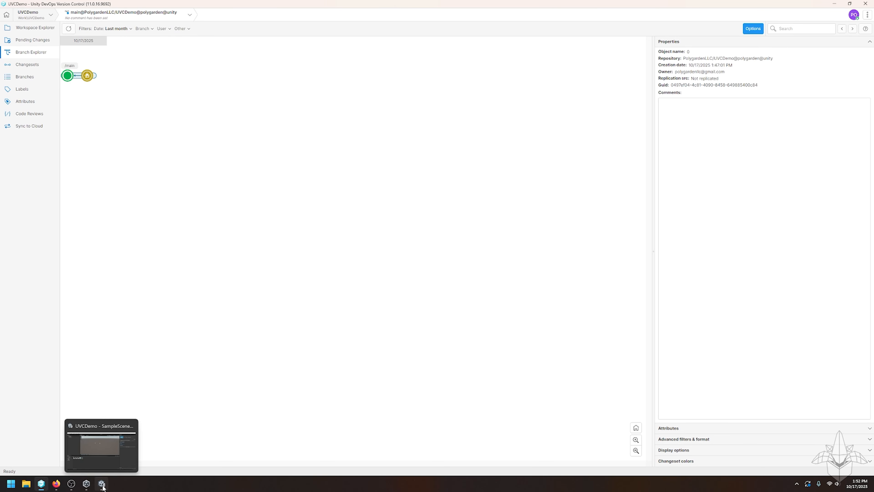
click(108, 462)
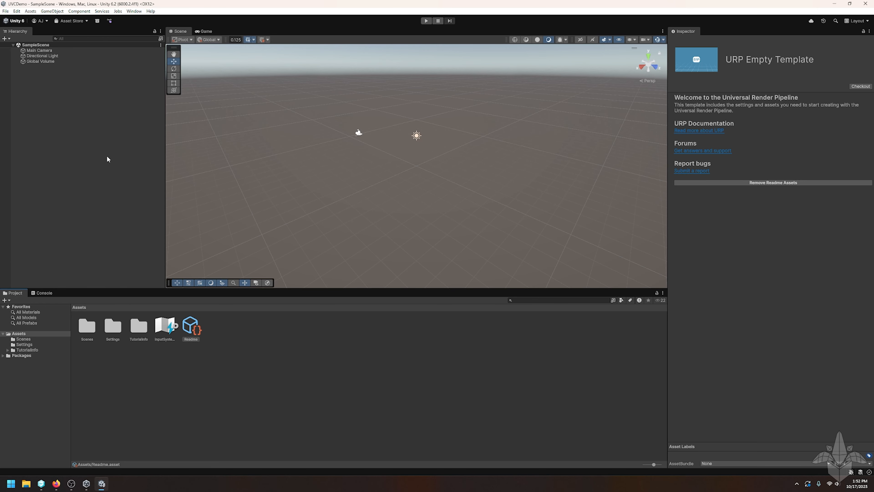
click(68, 61)
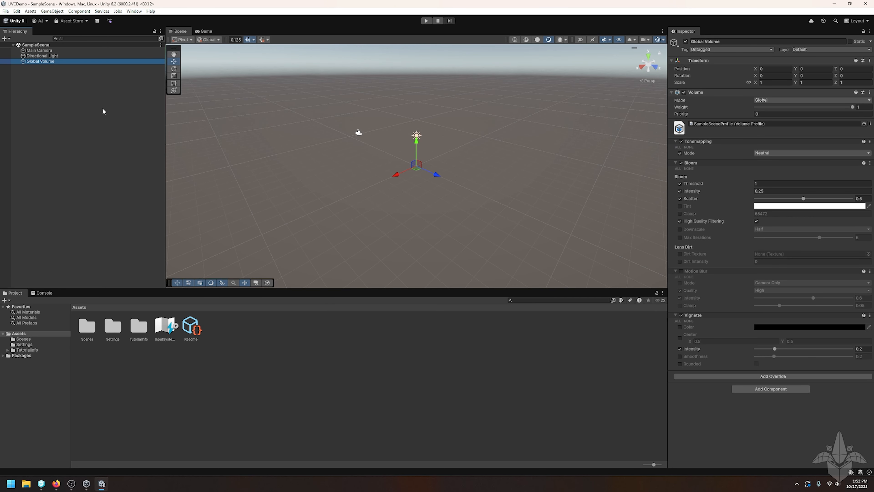
click(5, 11)
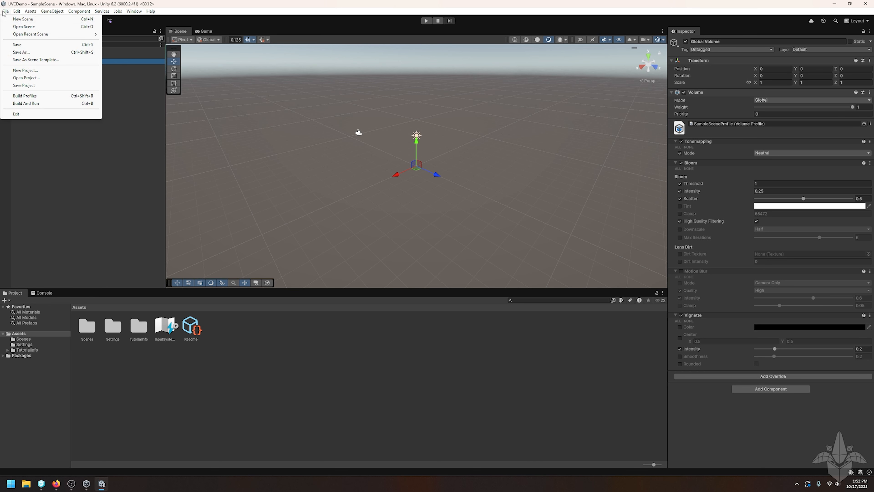
click(27, 20)
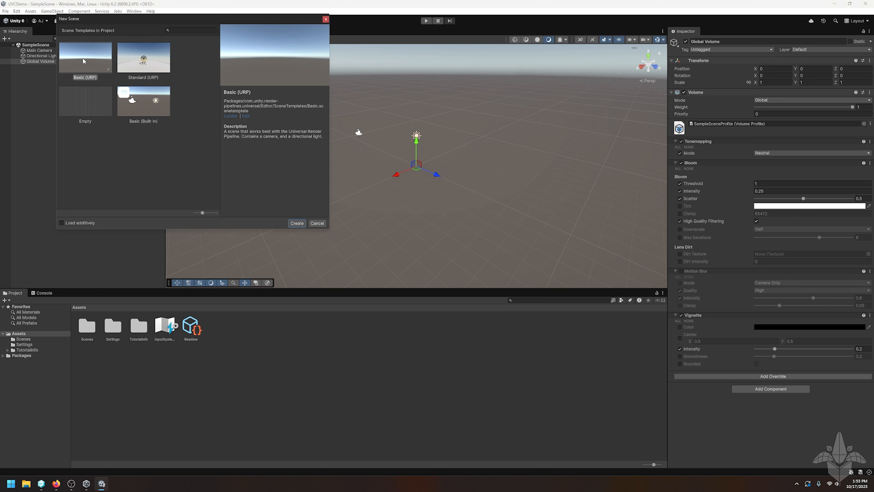
click(297, 223)
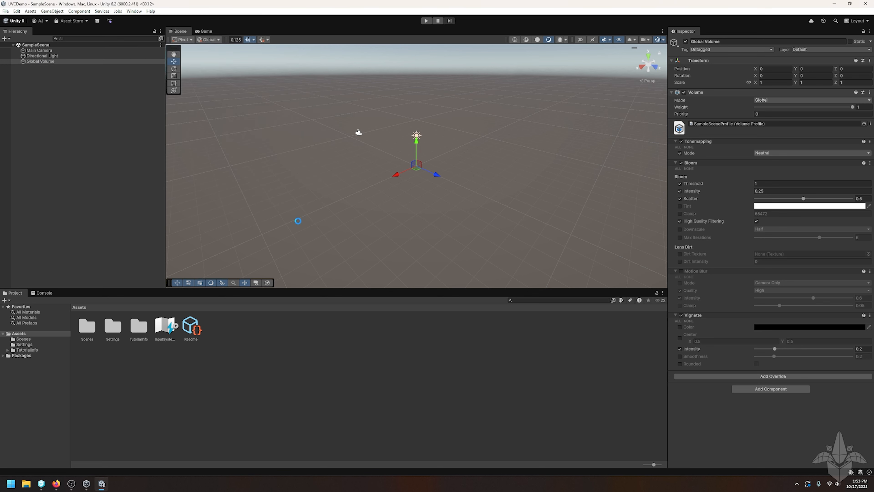
Save the new scene as DemoScene in the Assets/Scenes folder.
click(7, 11)
click(43, 55)
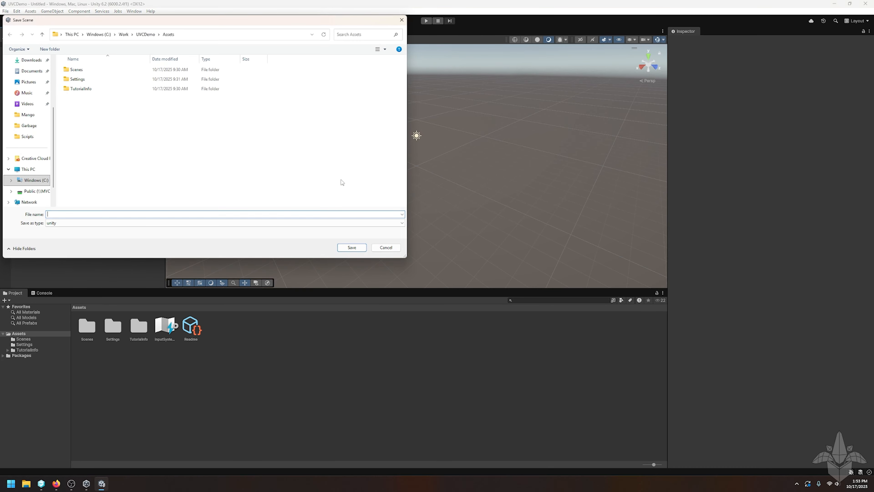
click(85, 70)
double_click(86, 71)
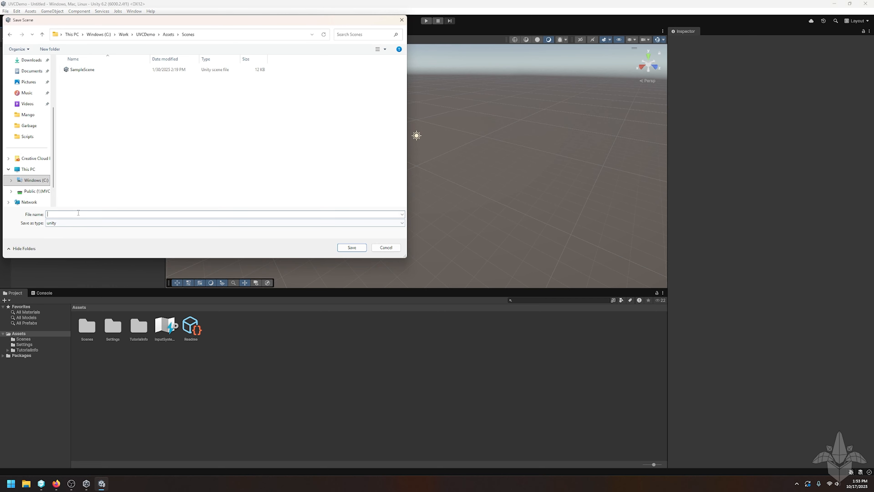
text(DemoScene)
key(Return)
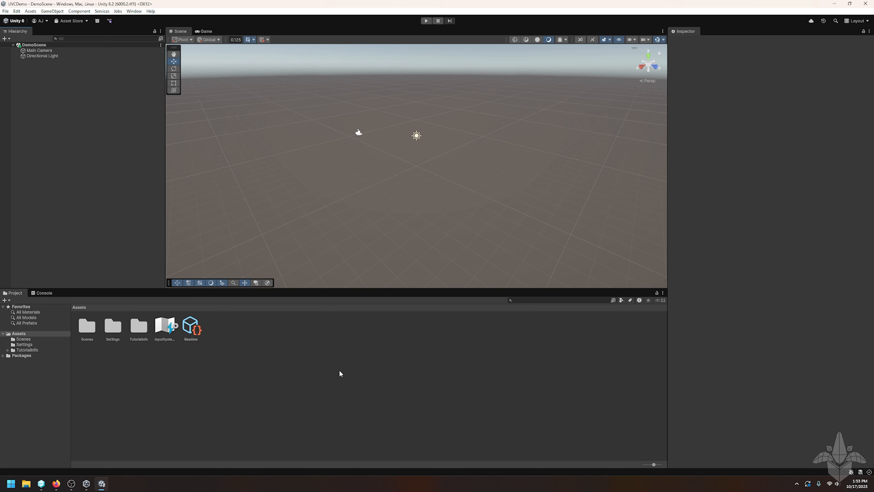
Look through the TutorialInfo folder and its subfolders, and delete the whole TutorialInfo folder from Assets.
double_click(138, 326)
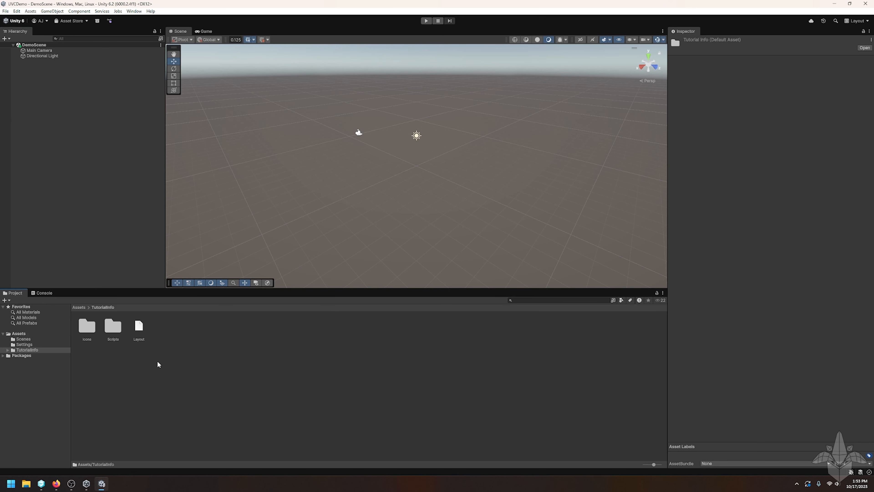
double_click(86, 329)
click(107, 306)
double_click(114, 327)
double_click(89, 328)
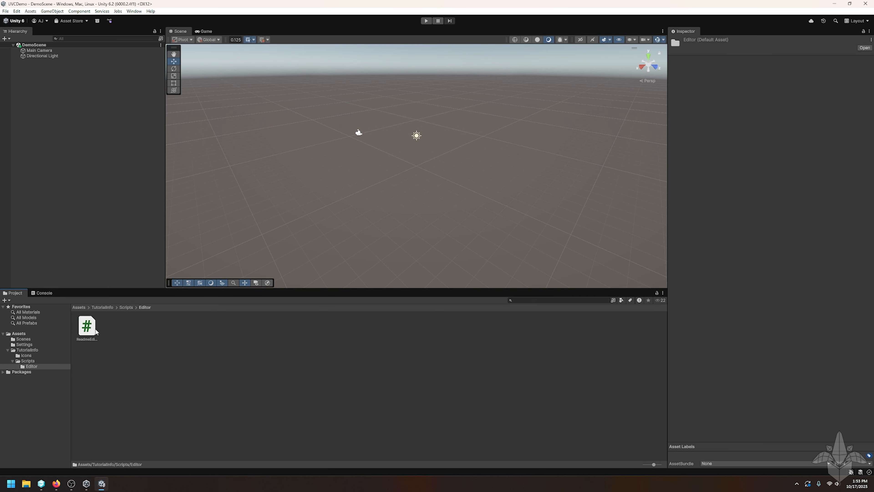
click(104, 307)
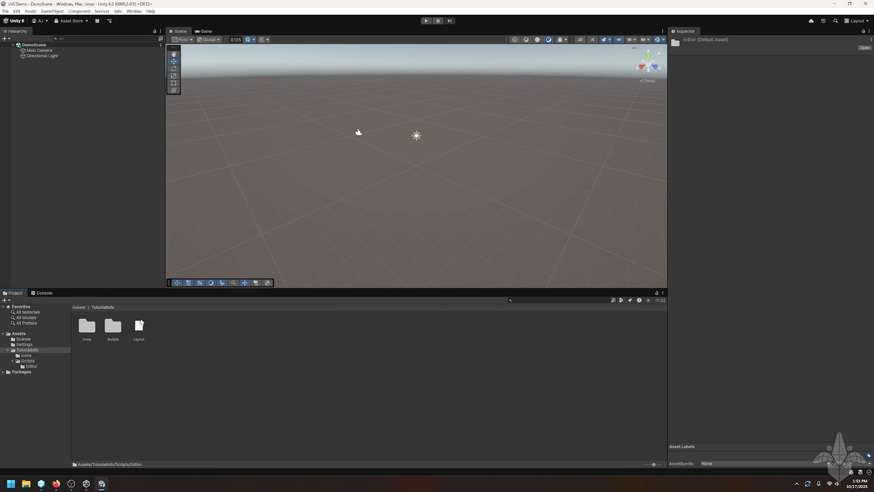
click(84, 306)
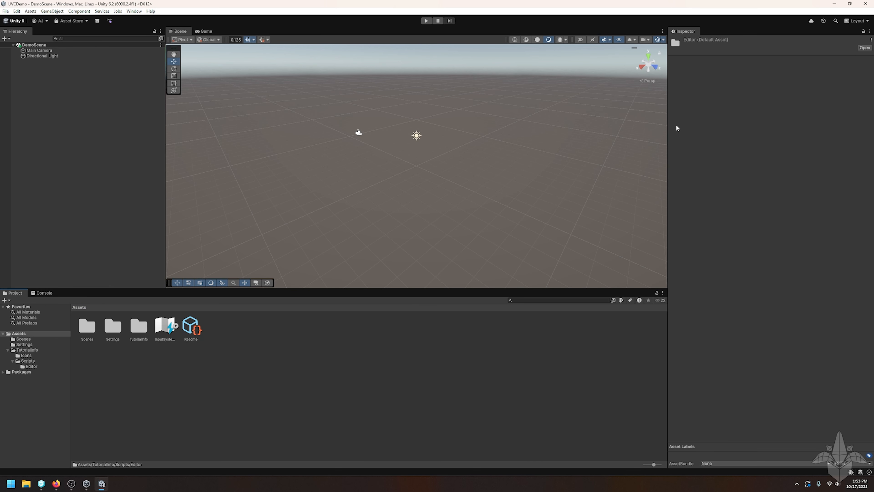
click(137, 331)
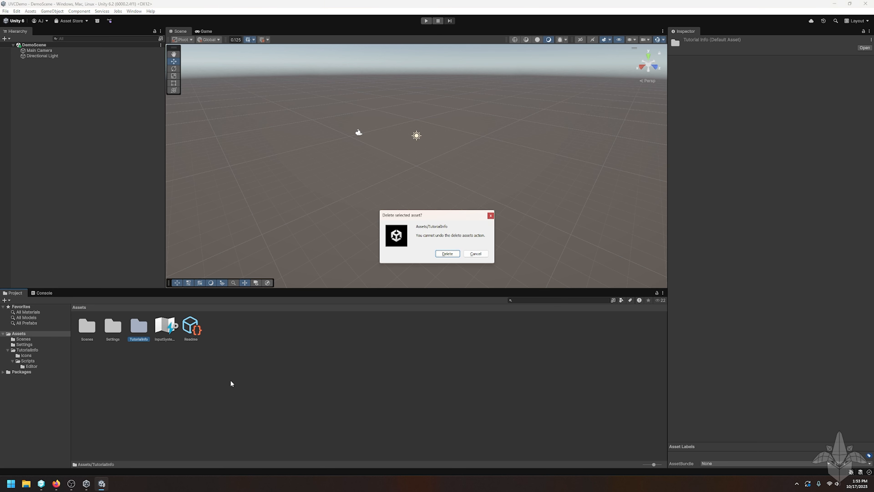
click(444, 254)
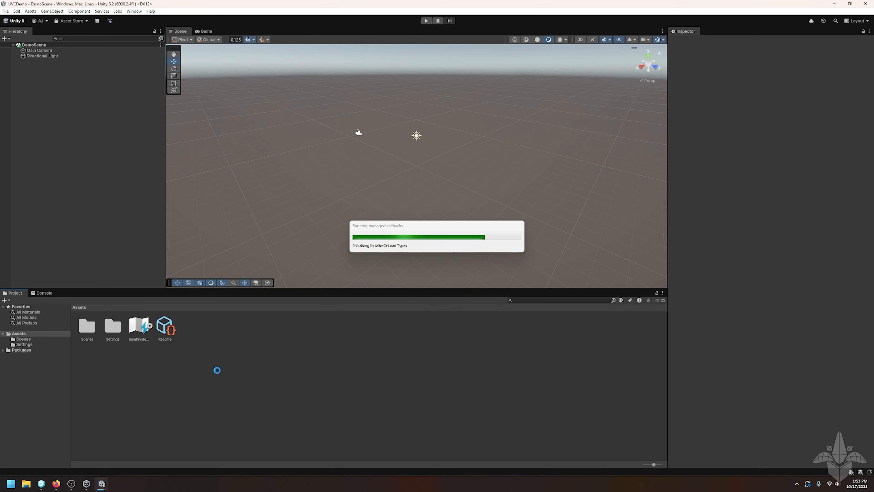
Delete the SampleScene asset from the Scenes folder.
double_click(92, 329)
click(113, 327)
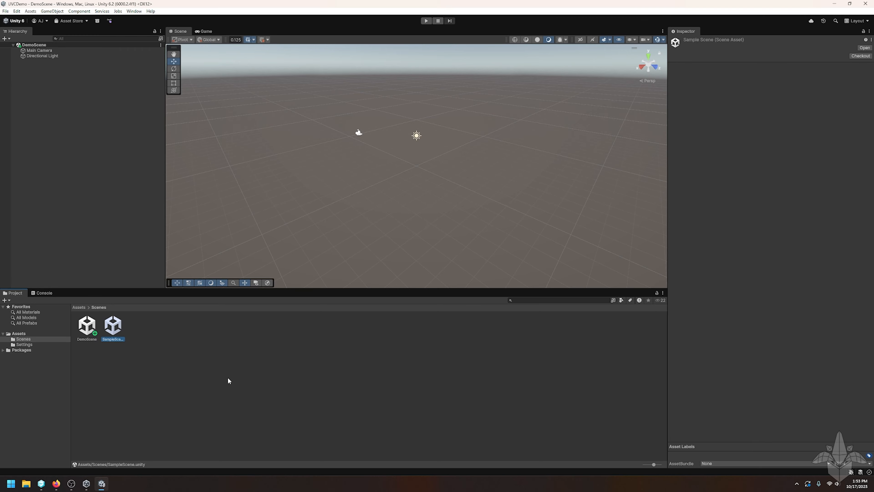
key(Delete)
click(448, 254)
Examine the assets in the Settings folder and return to the Assets folder.
click(82, 309)
double_click(115, 327)
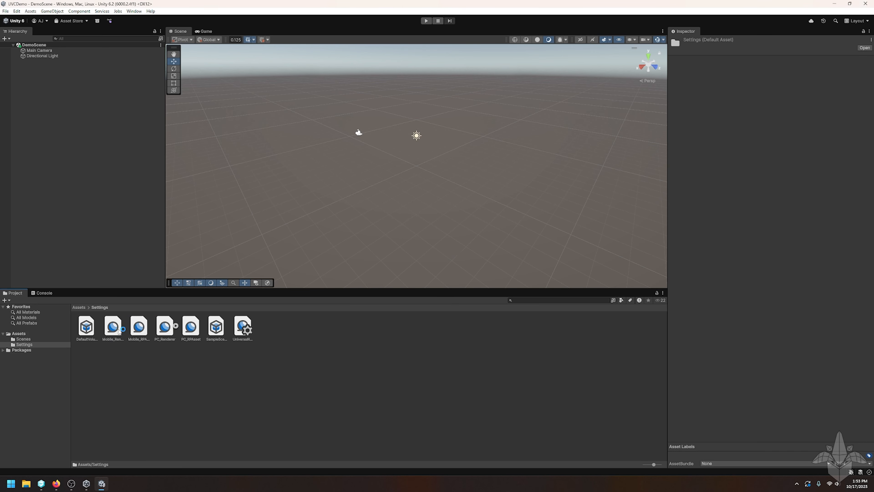
click(78, 307)
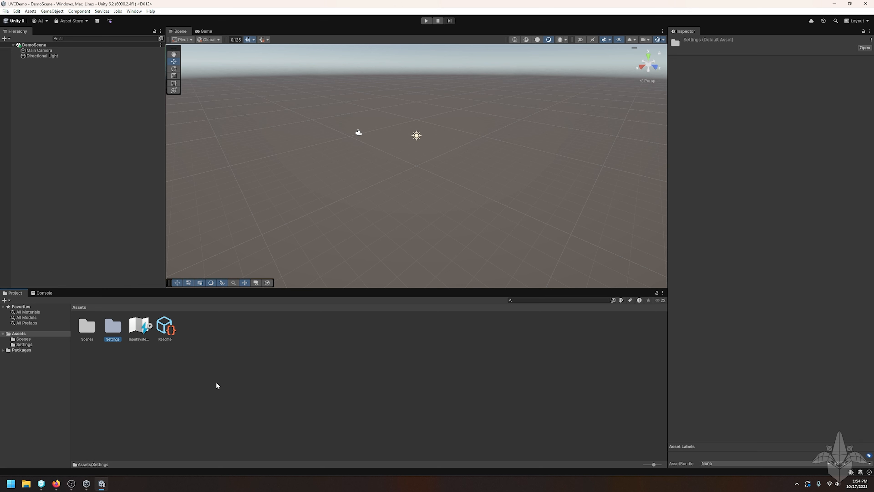
Switch to Unity DevOps Version Control and include the removed Assets\TutorialInfo folder in the pending changes for check-in.
click(41, 484)
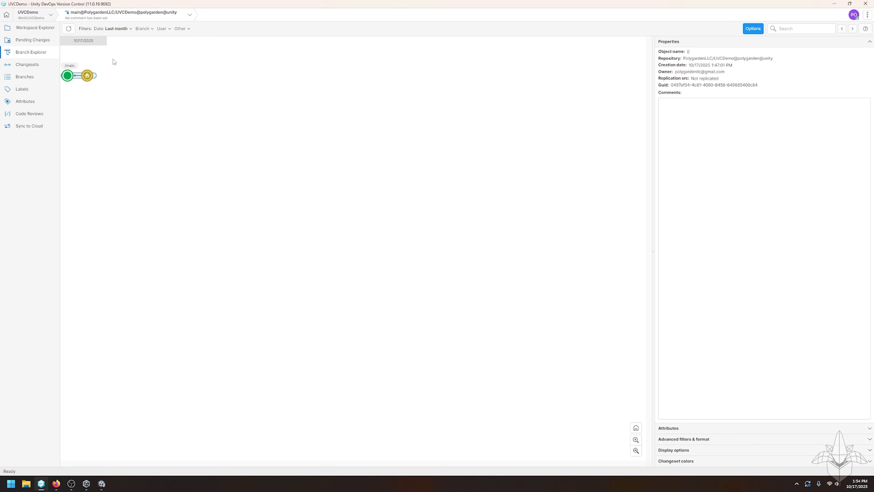
click(34, 41)
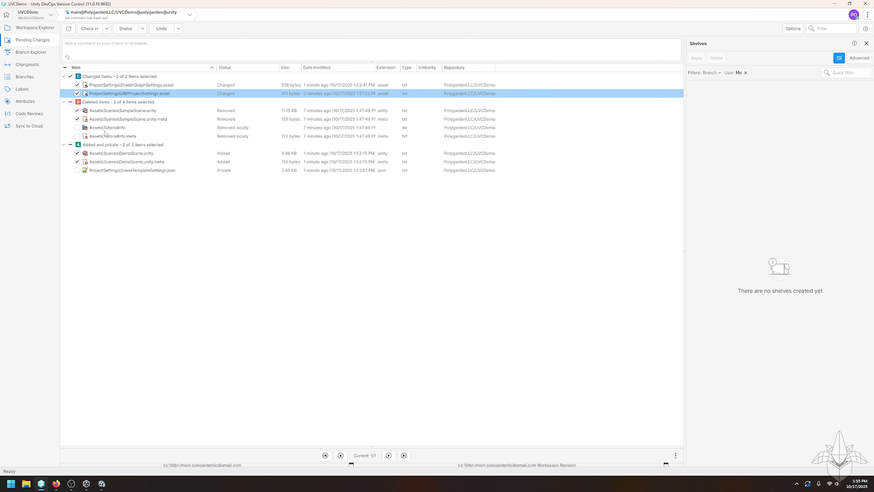
click(78, 128)
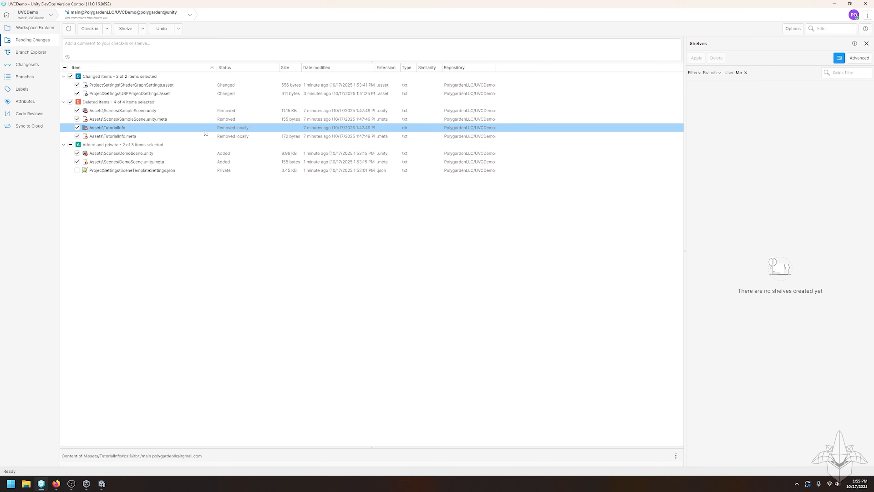
Check in the selected changes with the comment "Initial cleanup" and view the new changeset in the Branch Explorer.
click(100, 50)
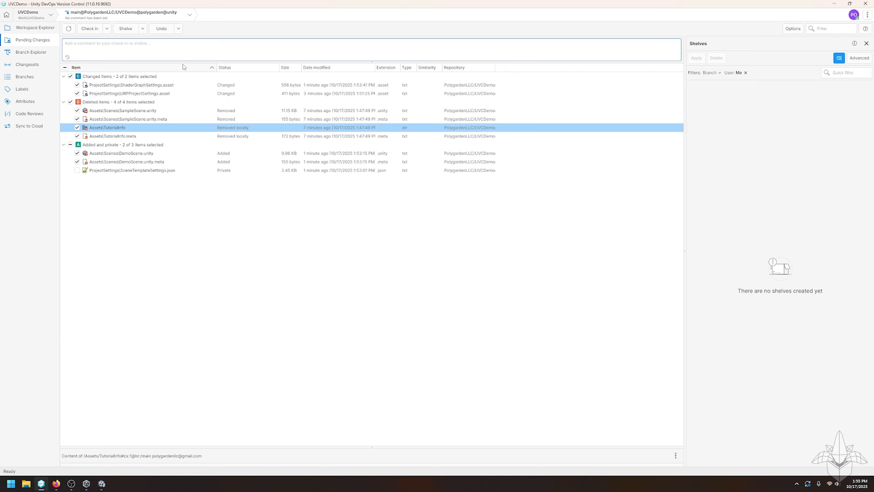
text(Initial cleanup)
click(89, 30)
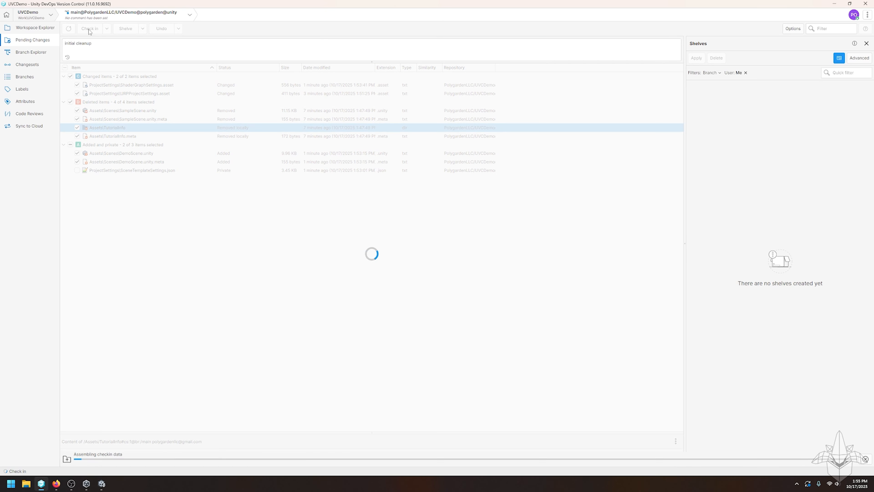
click(33, 54)
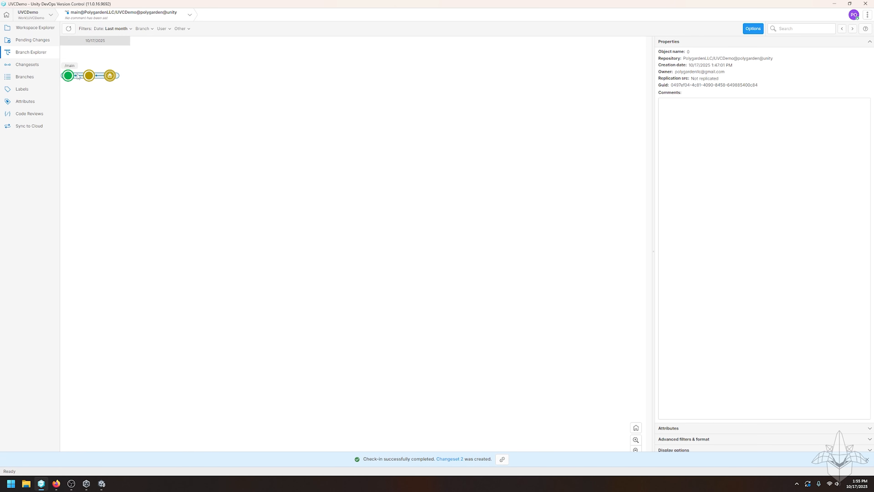
mouse_move(111, 76)
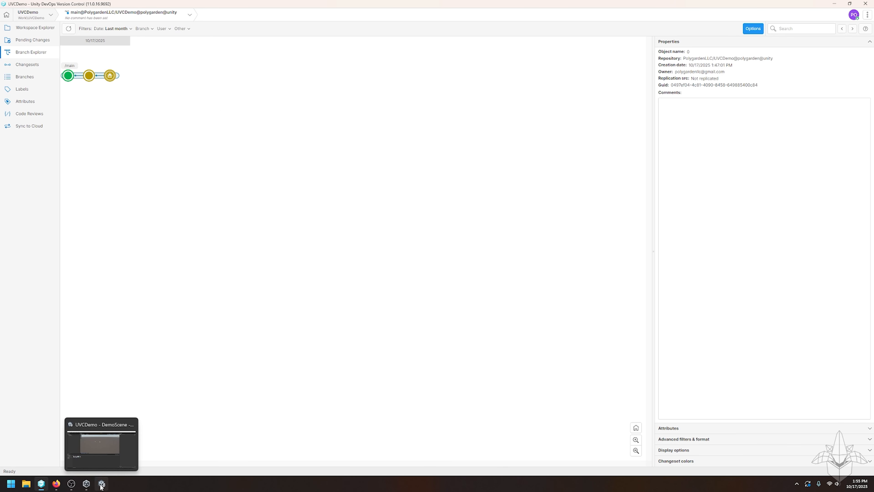
Switch to the Unity editor and create a folder named Materials in Assets.
click(100, 444)
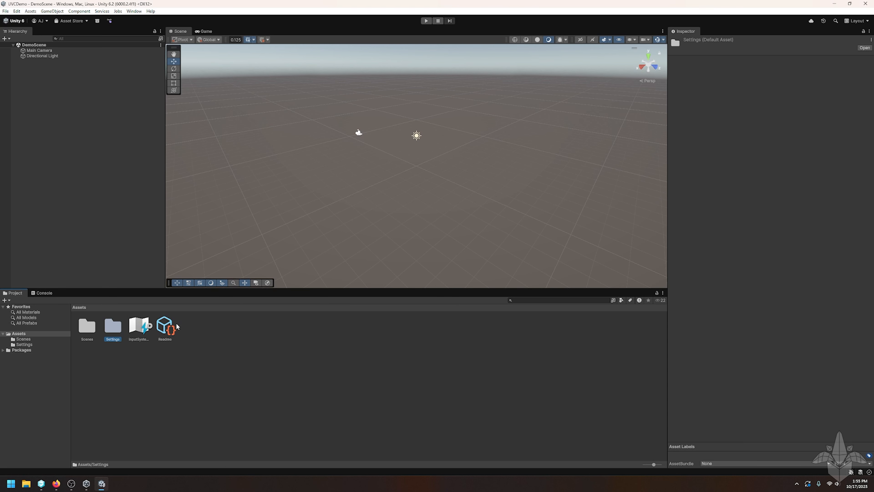
click(124, 224)
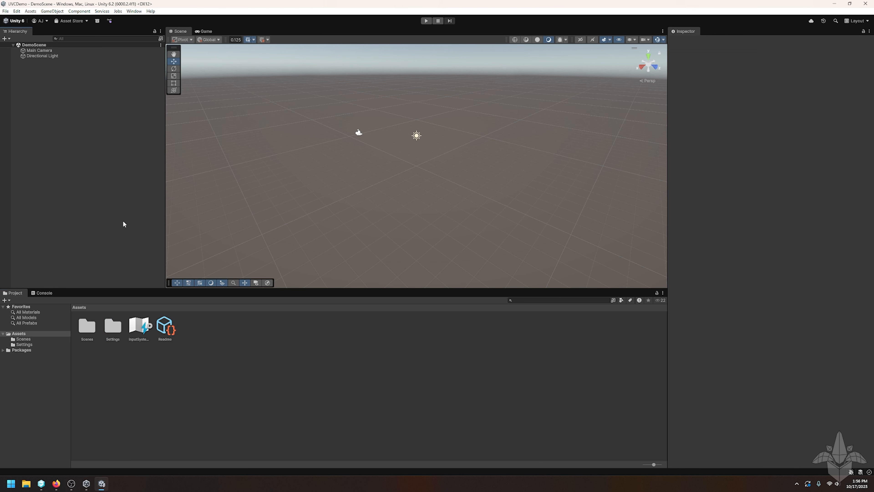
right_click(199, 339)
mouse_move(265, 150)
click(325, 150)
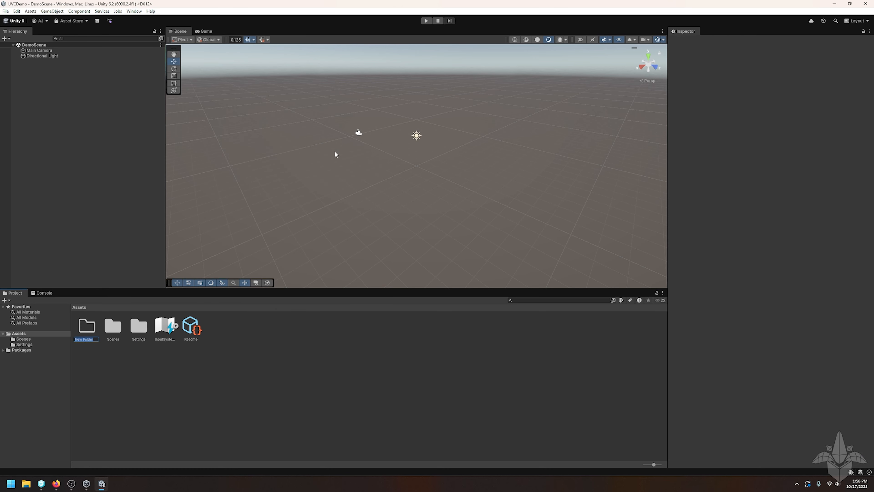
text(Materials)
key(Return)
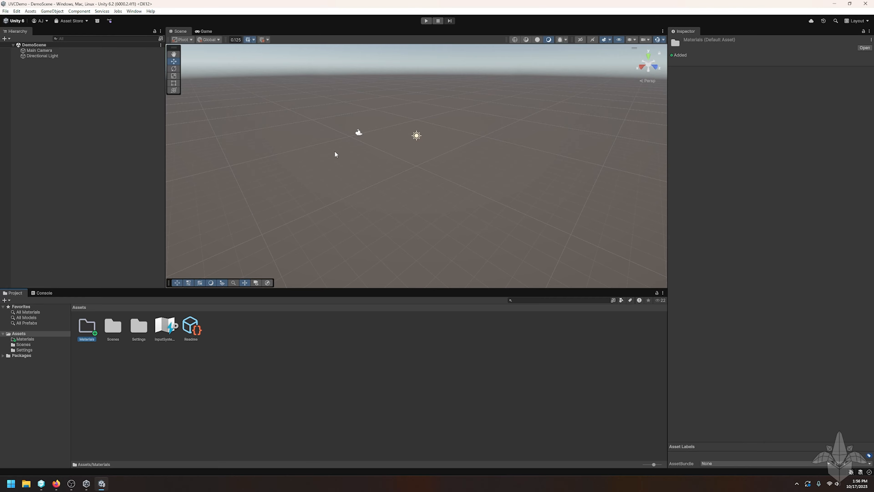
Create a folder named Models in Assets.
right_click(251, 343)
mouse_move(275, 164)
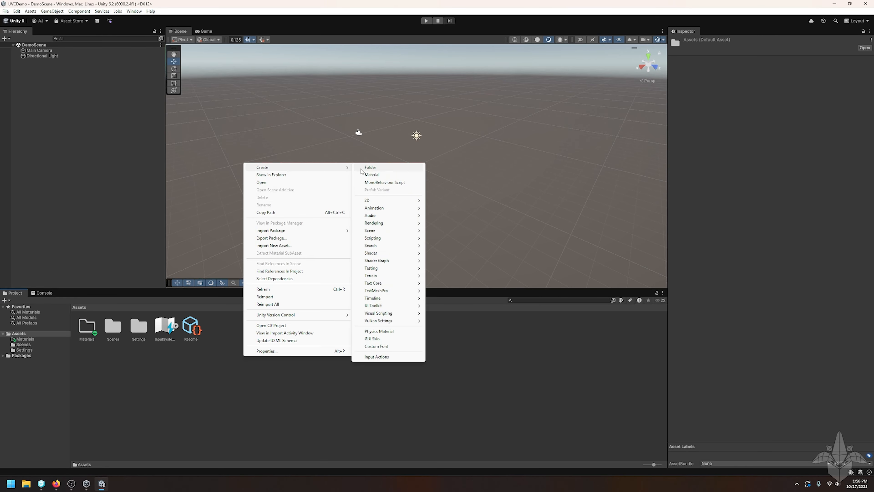
click(373, 167)
text(Models)
key(Return)
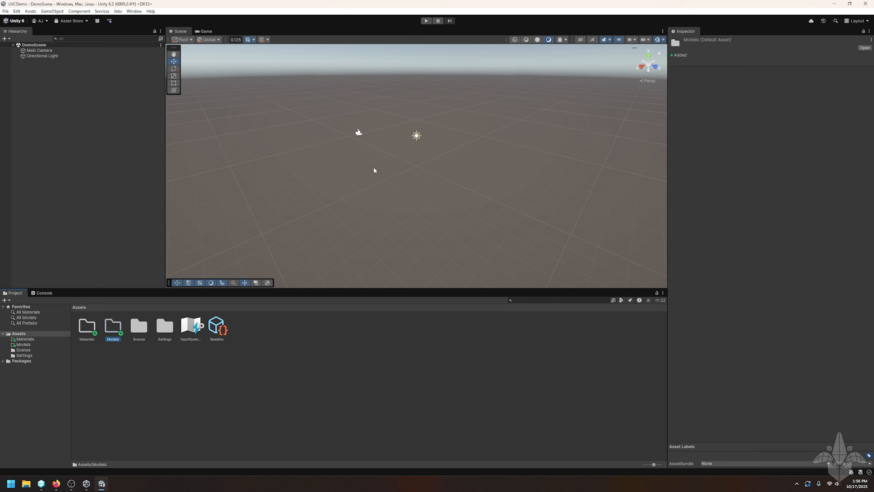
Create a new material in the Assets folder, keeping its default name.
right_click(294, 337)
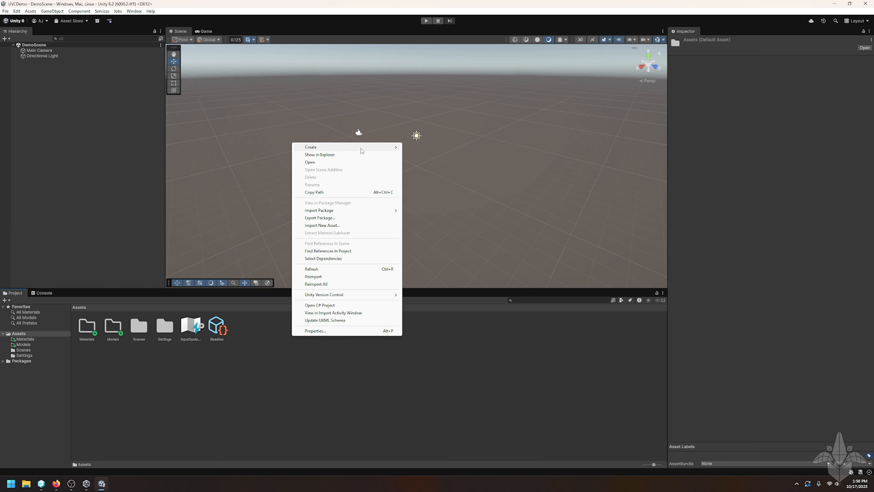
mouse_move(360, 147)
click(420, 155)
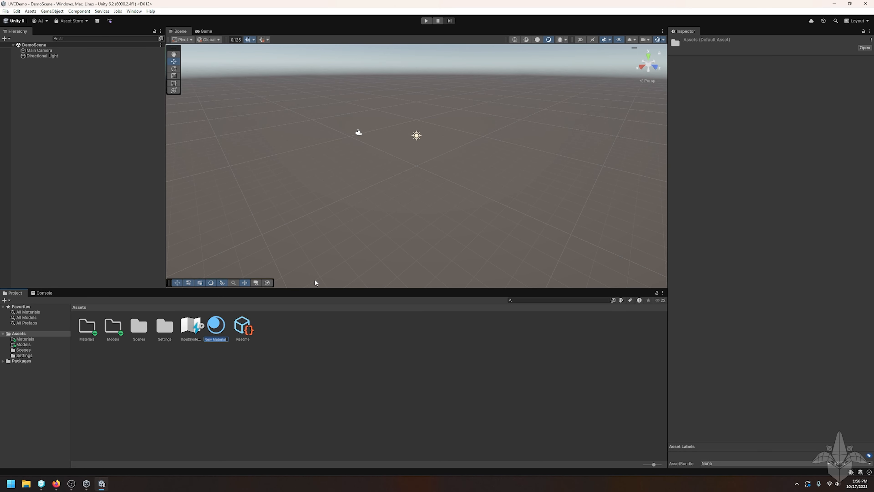
key(Return)
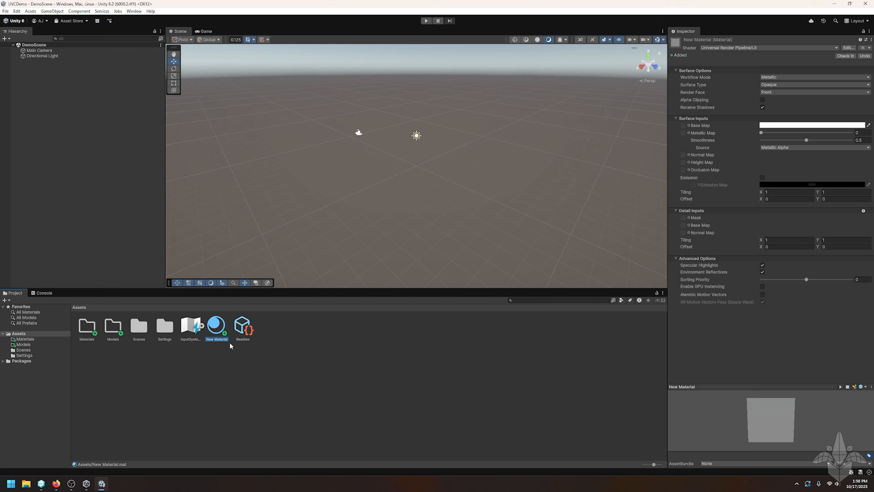
Move the new material into the Materials folder and create a folder named Scripts in Assets.
drag(131, 337, 88, 330)
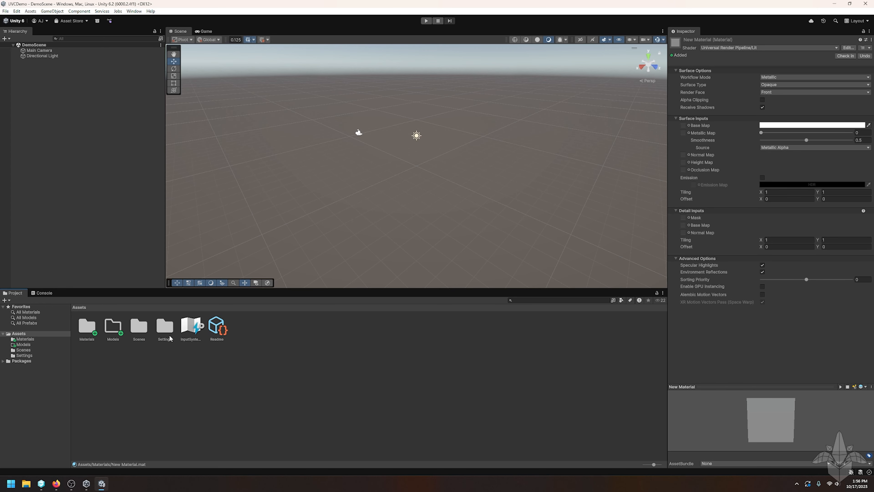
right_click(275, 331)
mouse_move(323, 142)
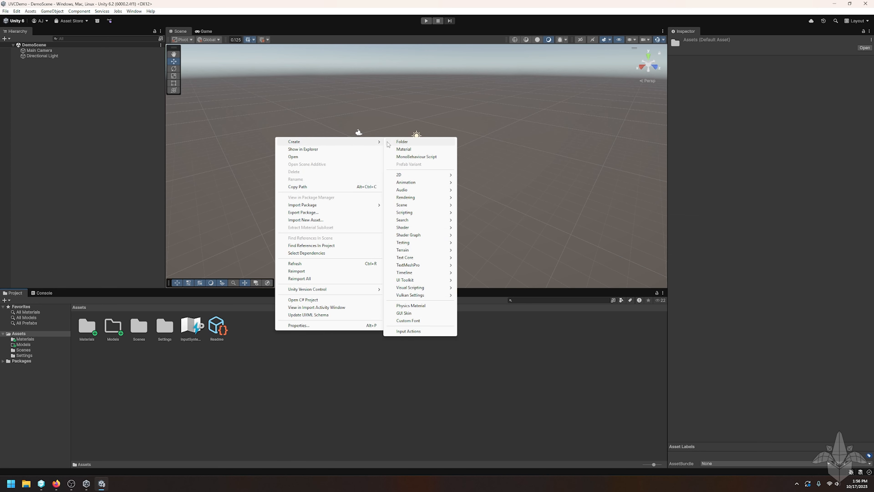
click(401, 143)
text(Scr)
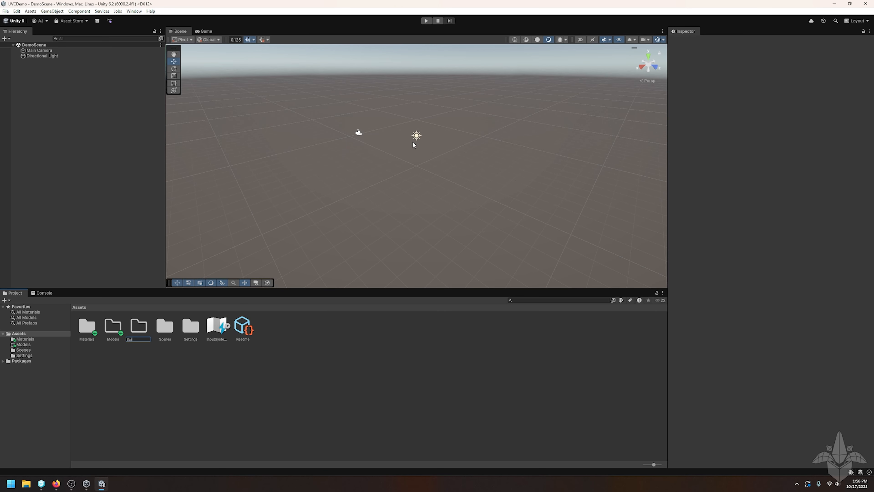
key(Return)
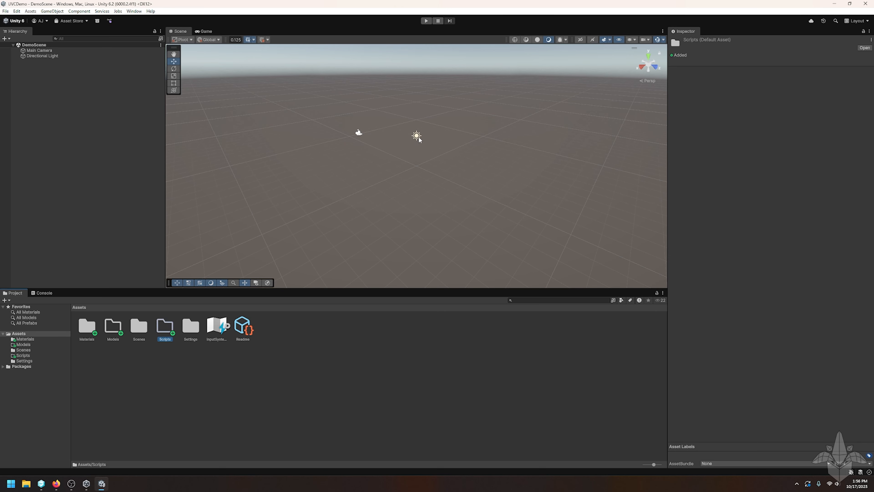
Create a folder named Prefabs in Assets.
right_click(270, 347)
mouse_move(344, 155)
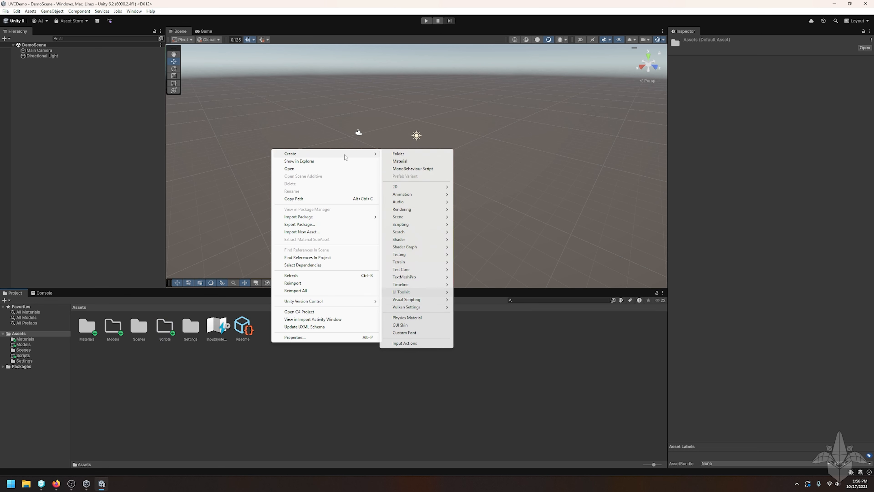
click(402, 154)
text(Pre)
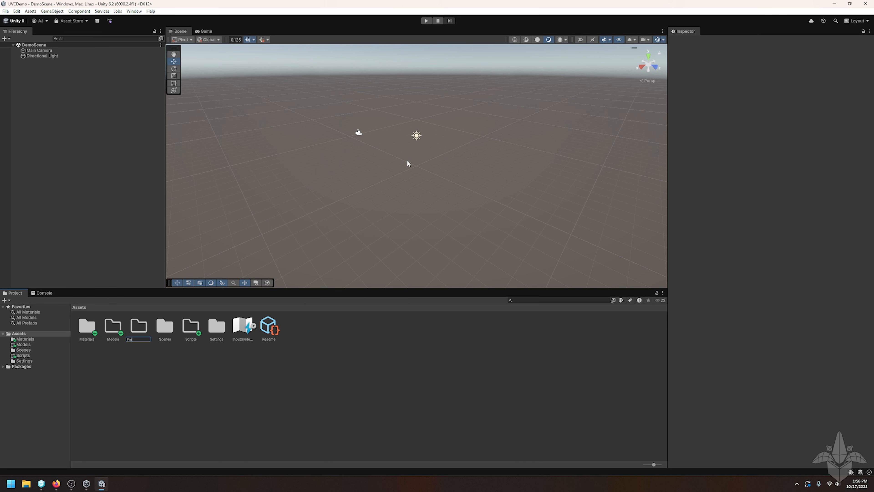
text(fabs)
key(Return)
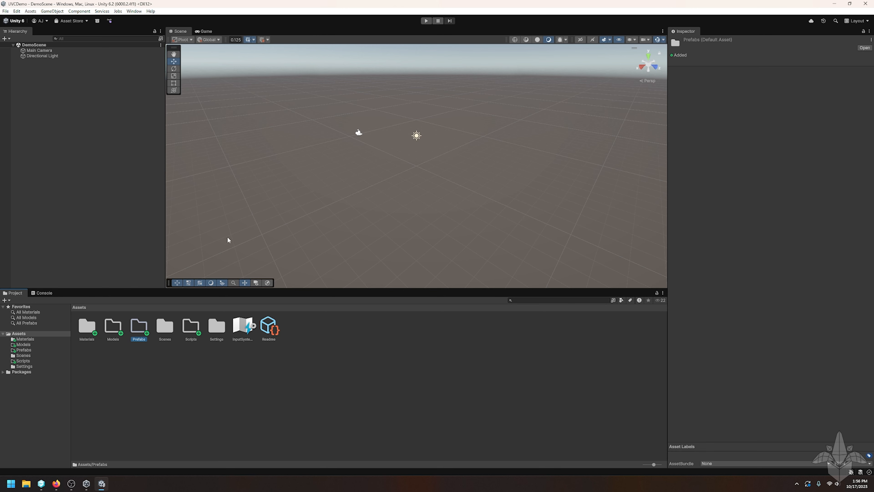
Add a 3D plane to the scene and name it Ground.
right_click(68, 138)
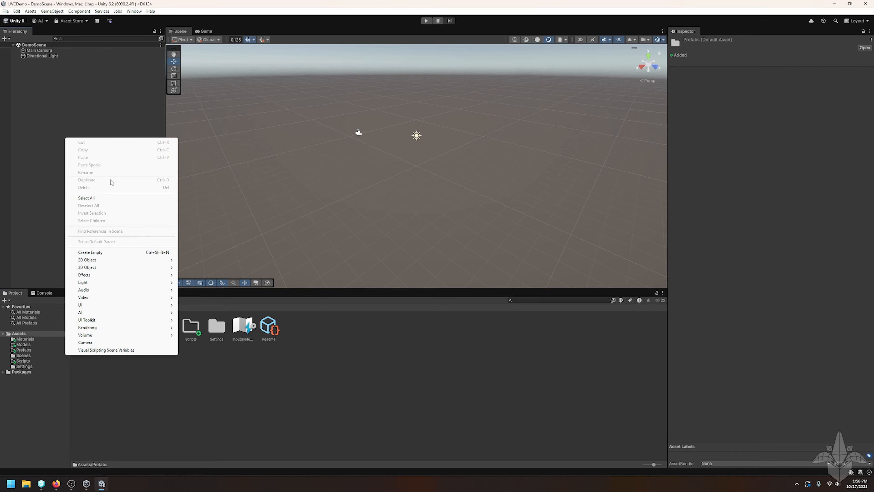
mouse_move(105, 271)
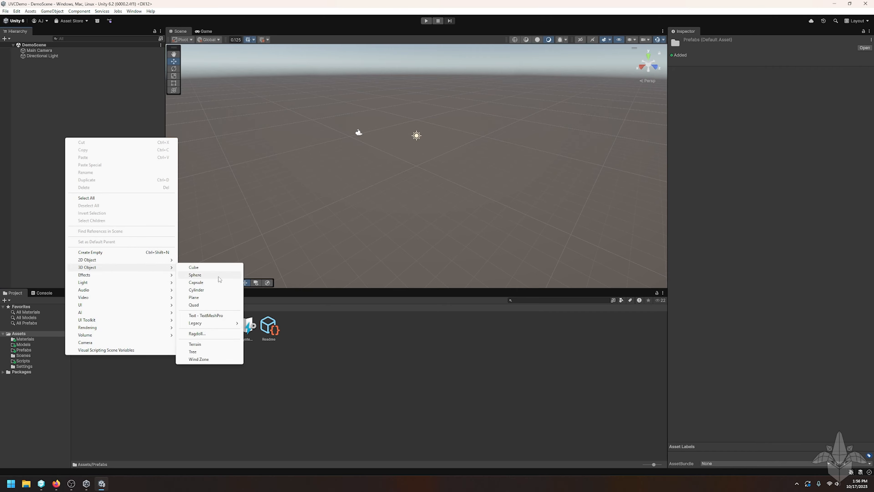
click(195, 297)
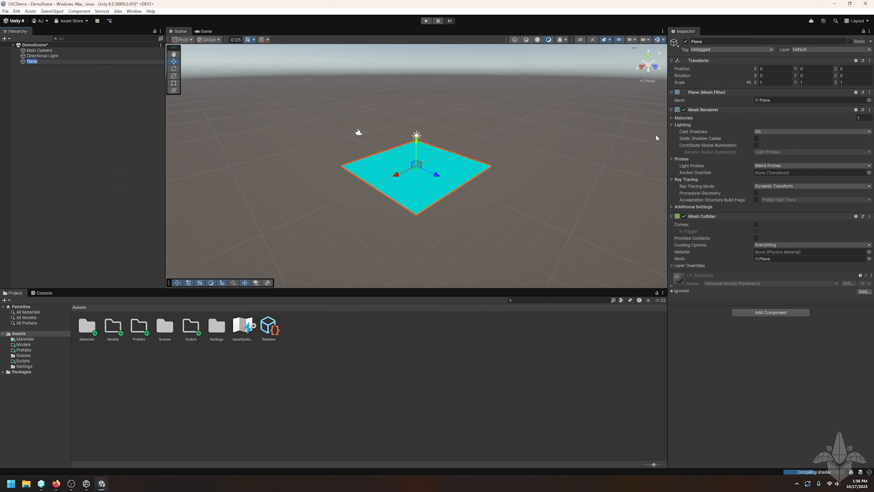
click(715, 42)
text(Ground)
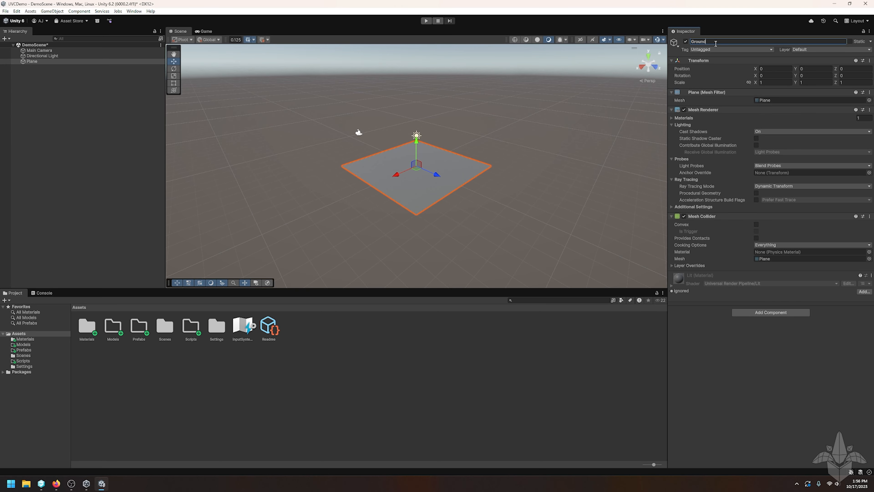
Rename the material in the Materials folder to Green.
double_click(87, 326)
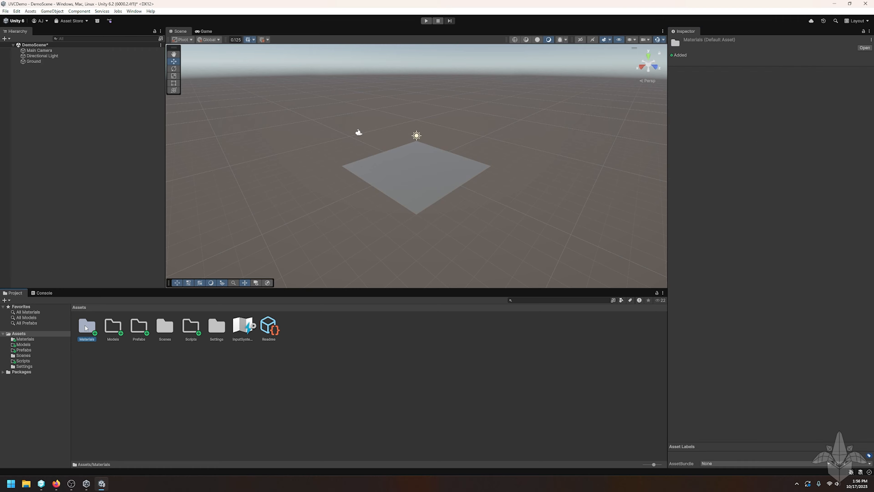
click(86, 327)
right_click(86, 327)
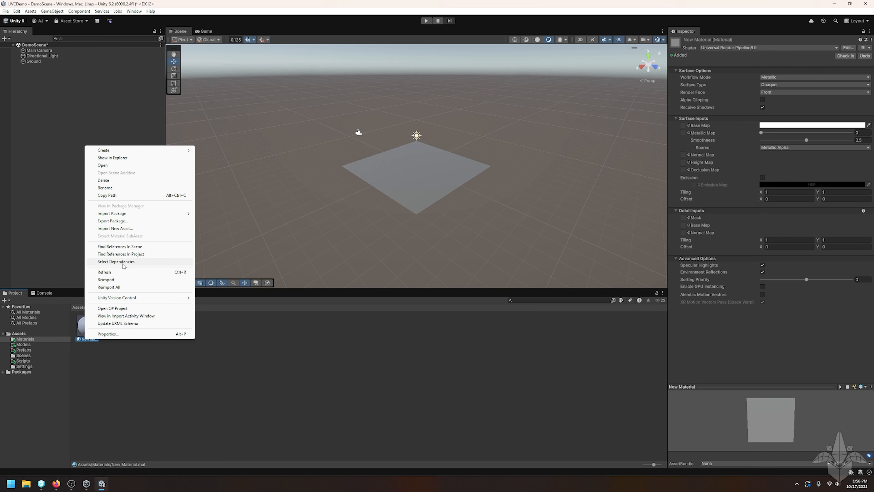
click(123, 188)
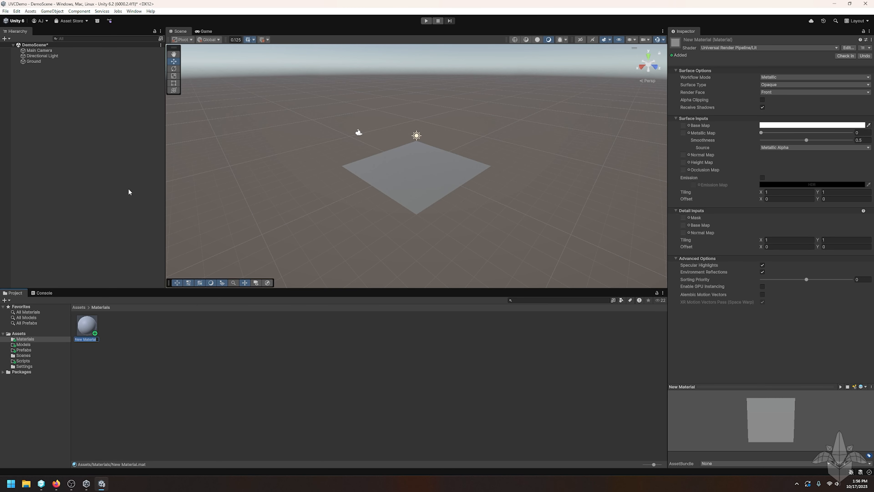
text(Green)
key(Return)
Set the Green material's base map colour to green, RGB 58, 159, 60, and apply the material to the Ground plane.
click(770, 125)
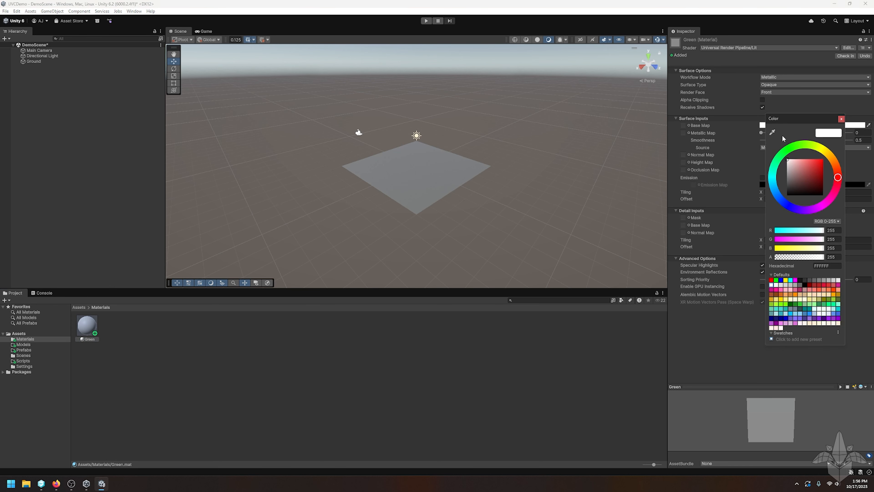
click(783, 150)
click(807, 180)
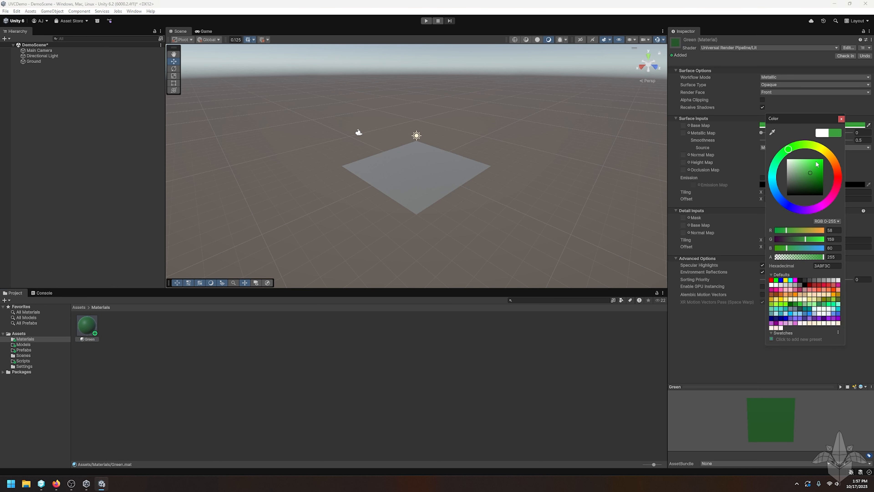
click(840, 118)
drag(86, 333, 423, 184)
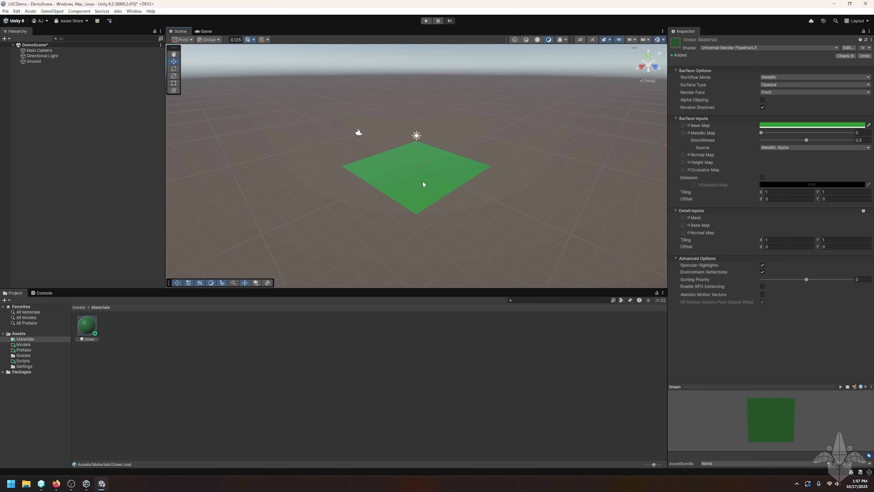
Make the Ground object a prefab in the Prefabs folder and save the scene.
click(41, 61)
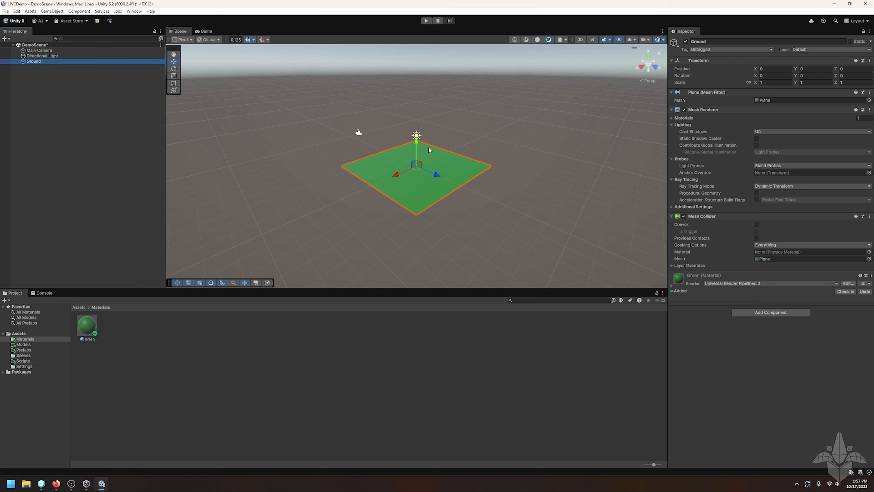
click(78, 307)
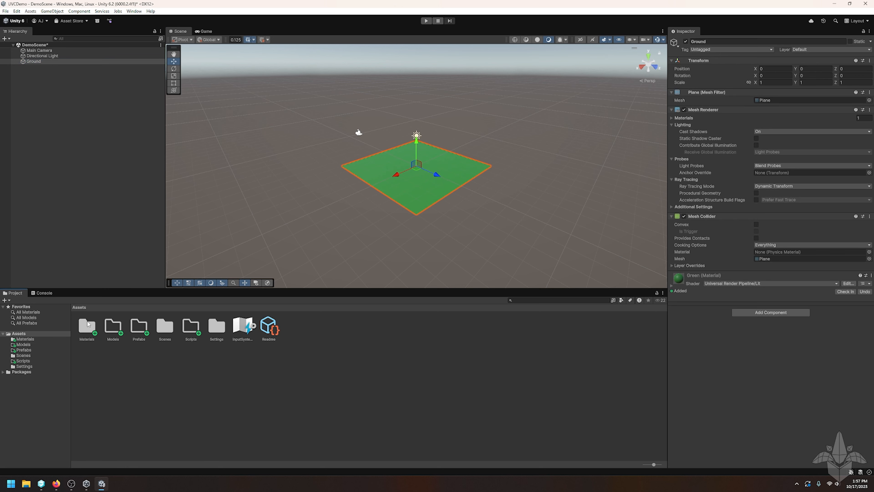
double_click(142, 331)
drag(33, 62, 195, 315)
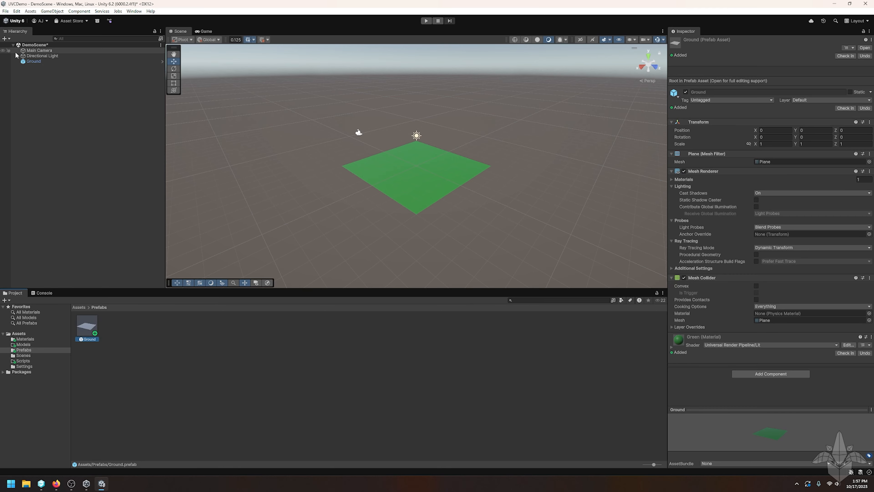
key(ctrl+s)
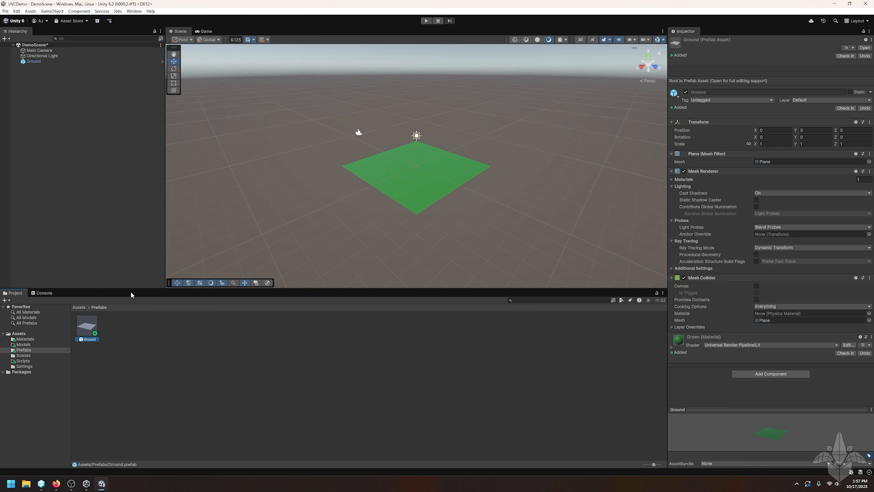
Switch to Unity DevOps Version Control and include ProjectSettings\SceneTemplateSettings.json in the pending changes.
mouse_move(86, 487)
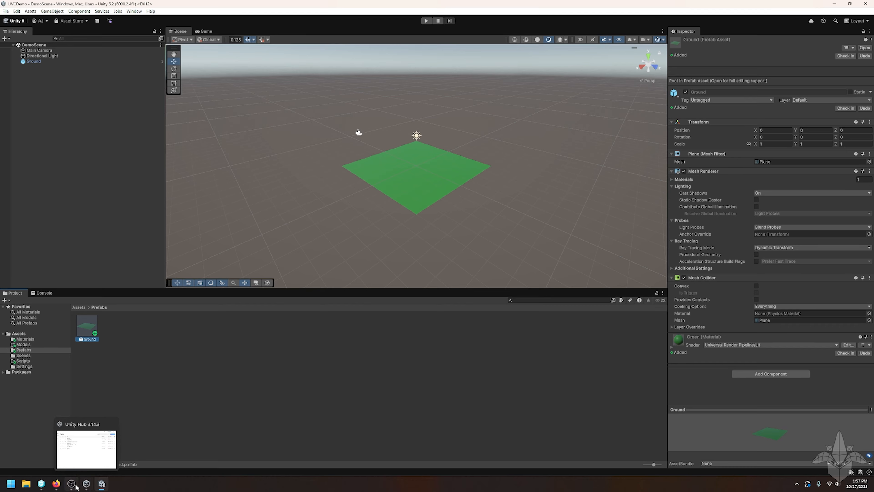
click(41, 483)
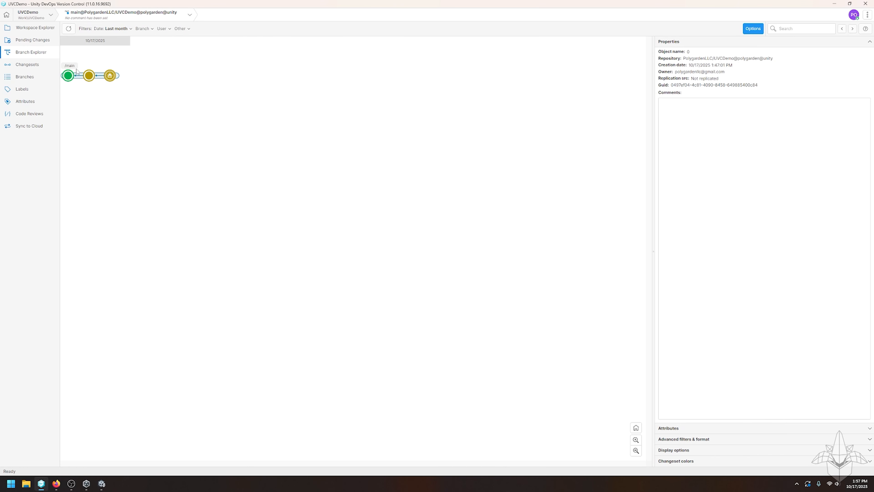
click(28, 40)
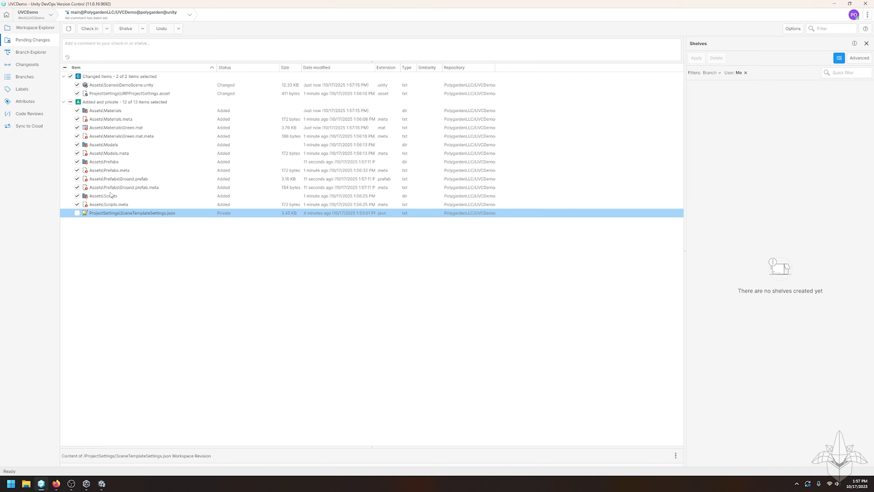
click(77, 212)
Check in the changes with the comment "Made a ground prefab and a materials and set up folders" and view the Branch Explorer.
click(221, 48)
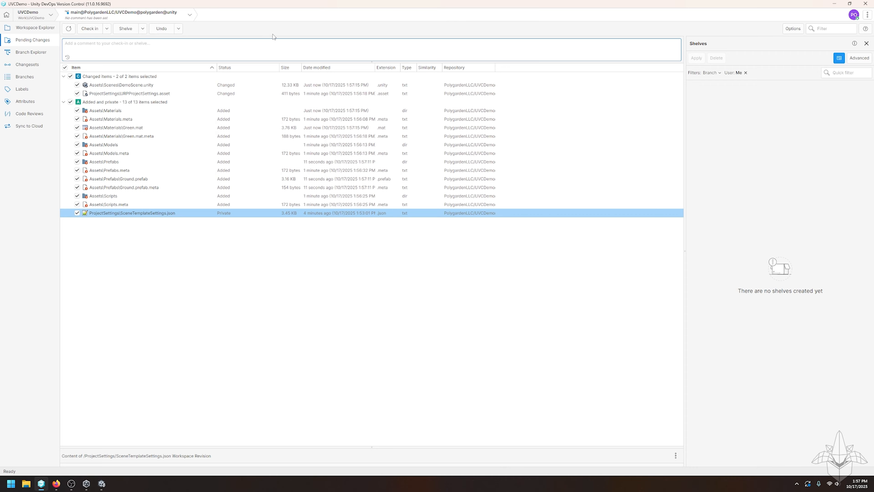
text(Sta)
key(BackSpace)
text(Made a ground prefab and a materials and set up folders)
click(91, 30)
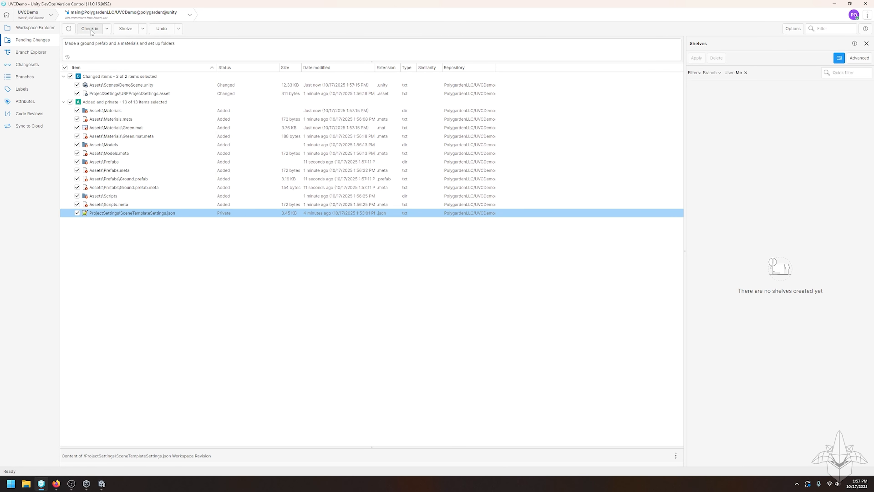
click(32, 54)
mouse_move(134, 77)
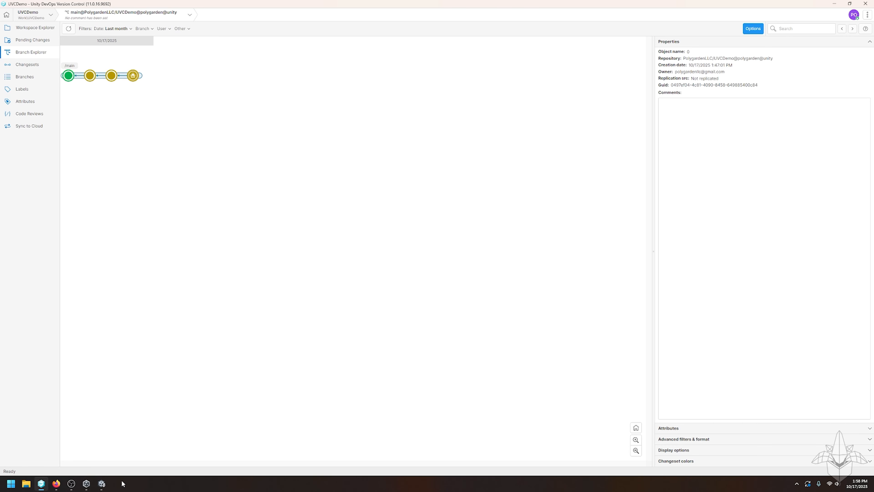
Switch to the Unity editor, delete the Ground prefab from the Prefabs folder and inspect the scene's Ground object.
click(101, 483)
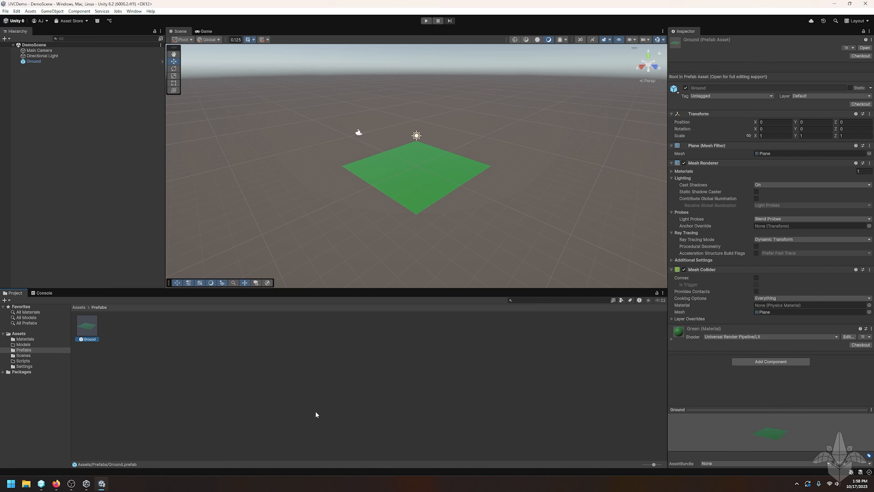
click(99, 178)
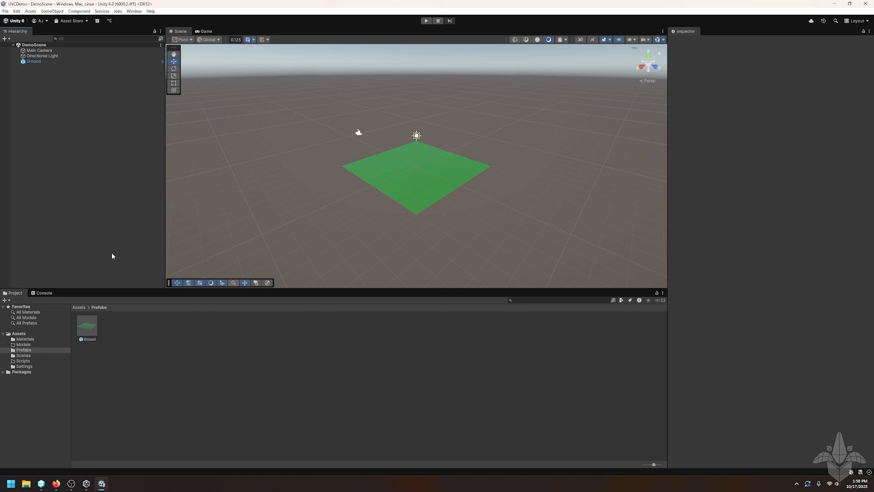
click(86, 325)
key(Delete)
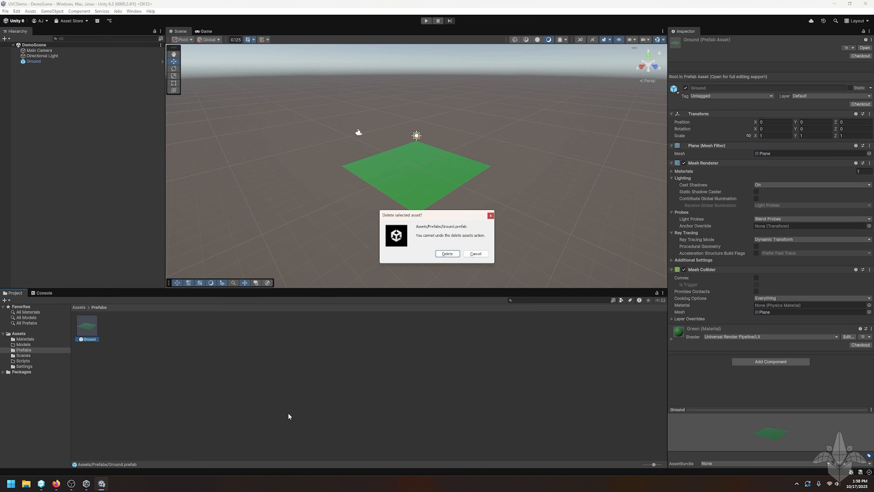
click(446, 254)
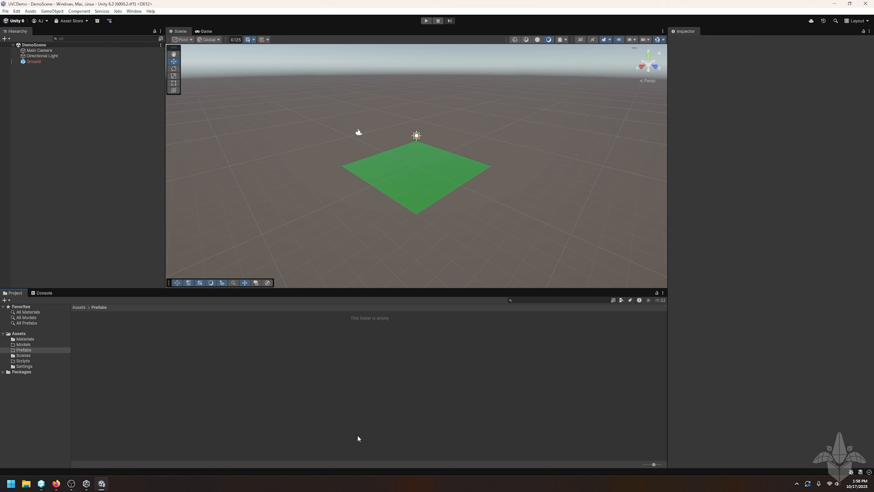
click(34, 61)
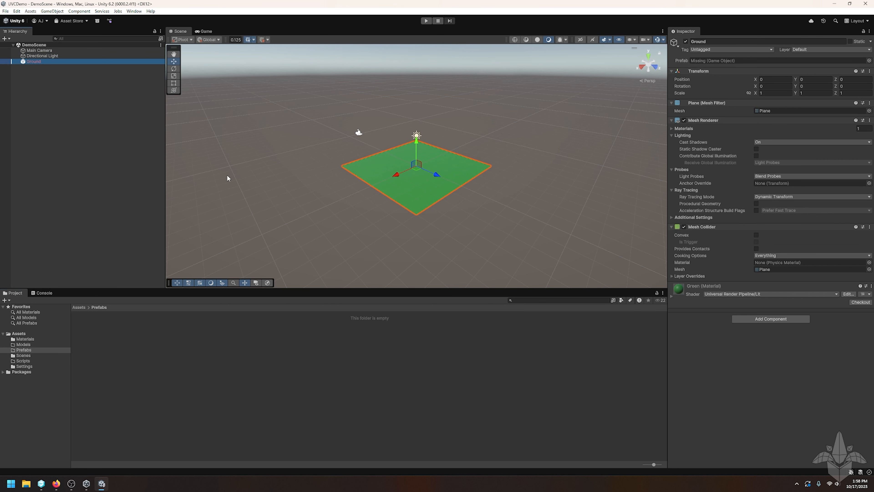
Delete the Green material from the Materials folder.
click(31, 340)
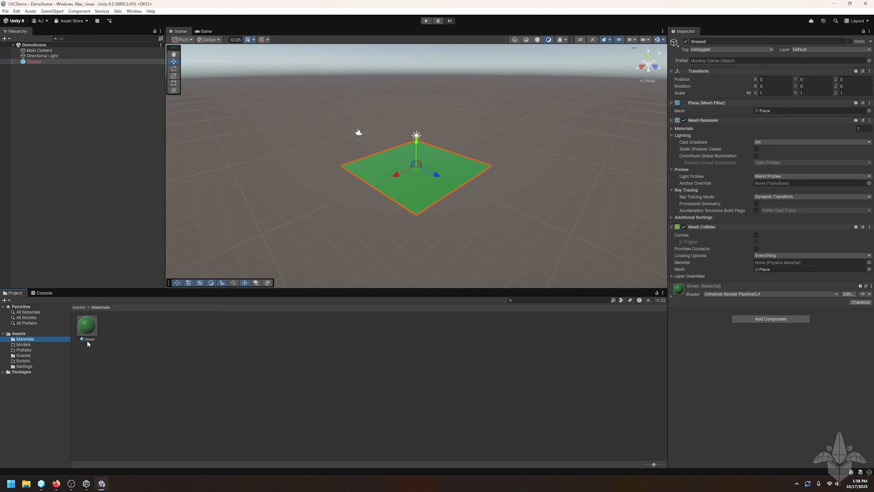
click(82, 326)
key(Delete)
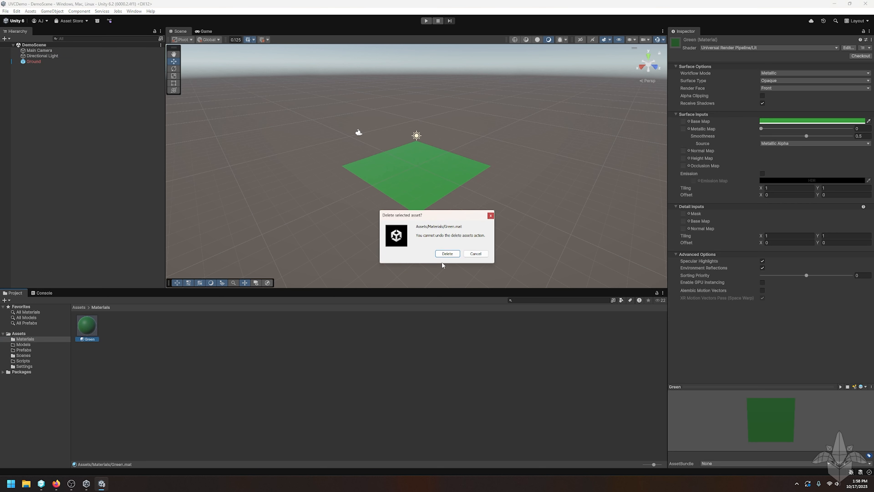
click(447, 253)
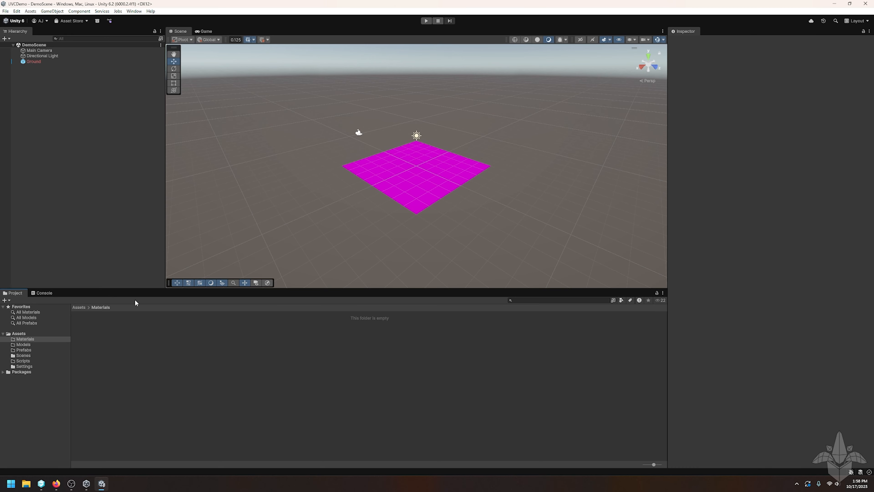
Switch to Unity DevOps Version Control, undo the pending deletions of Green.mat, Ground.prefab and their meta files, and check the result in the Unity editor.
click(41, 483)
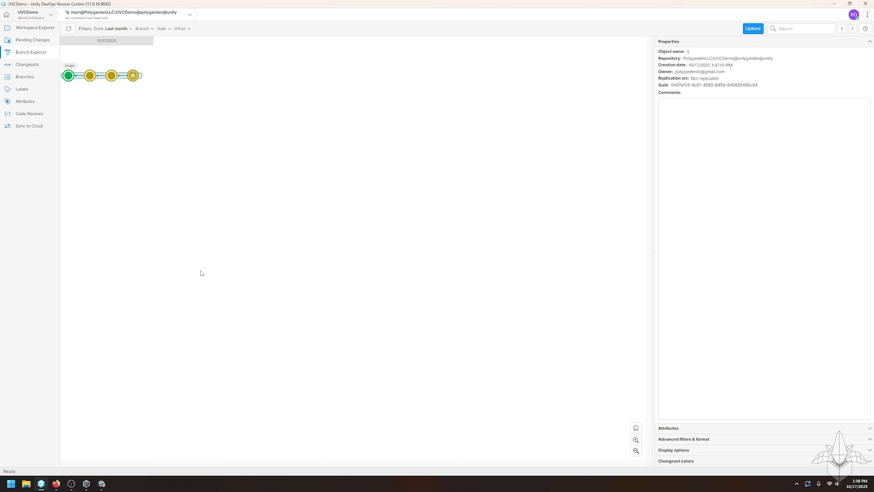
click(36, 40)
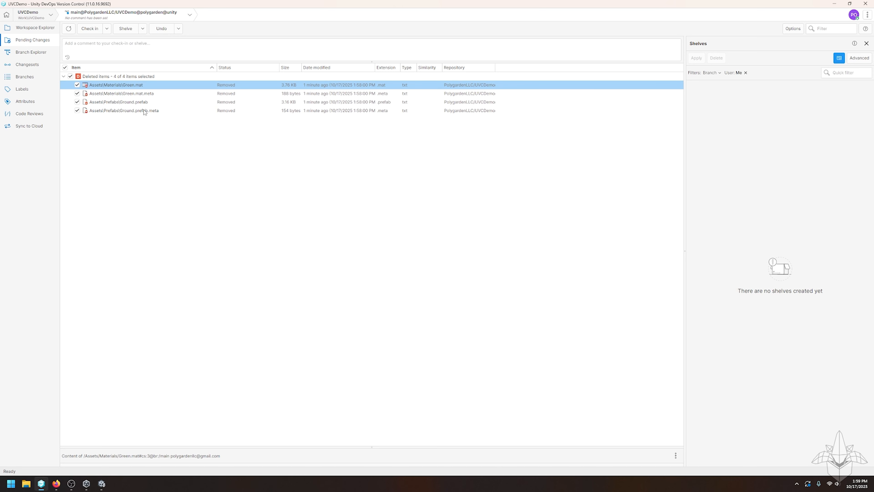
key(ctrl+a)
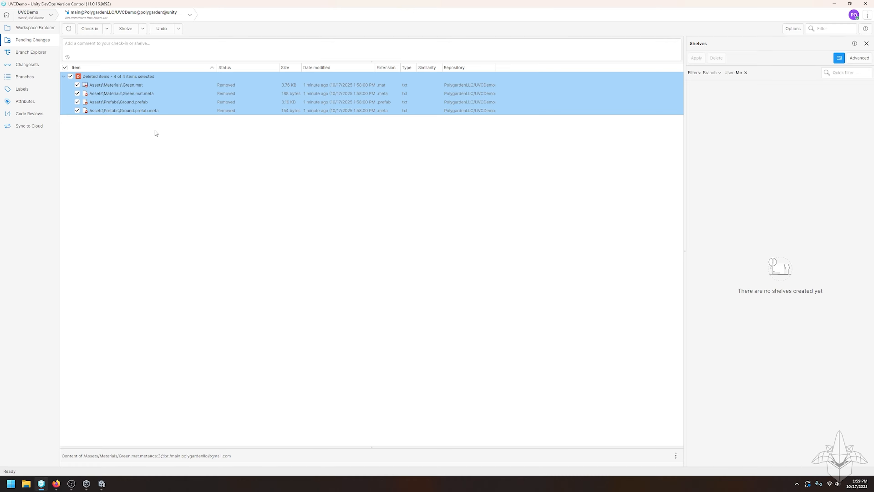
click(129, 86)
shift+click(137, 114)
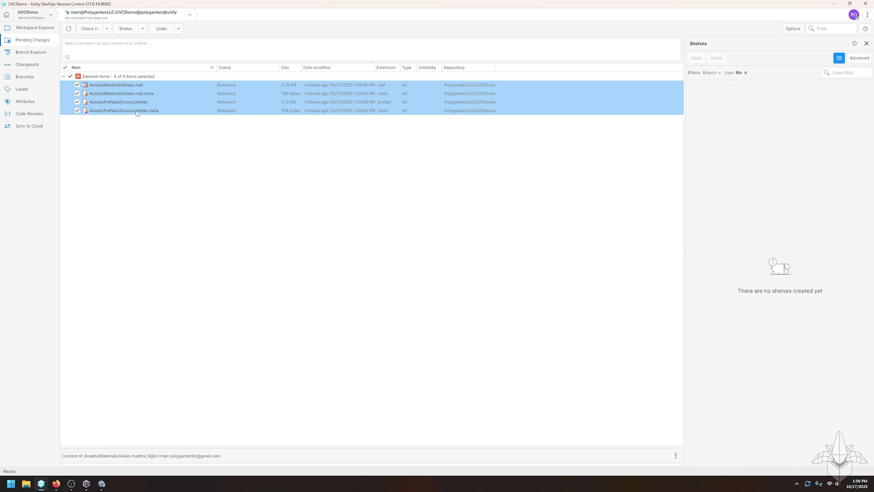
right_click(122, 96)
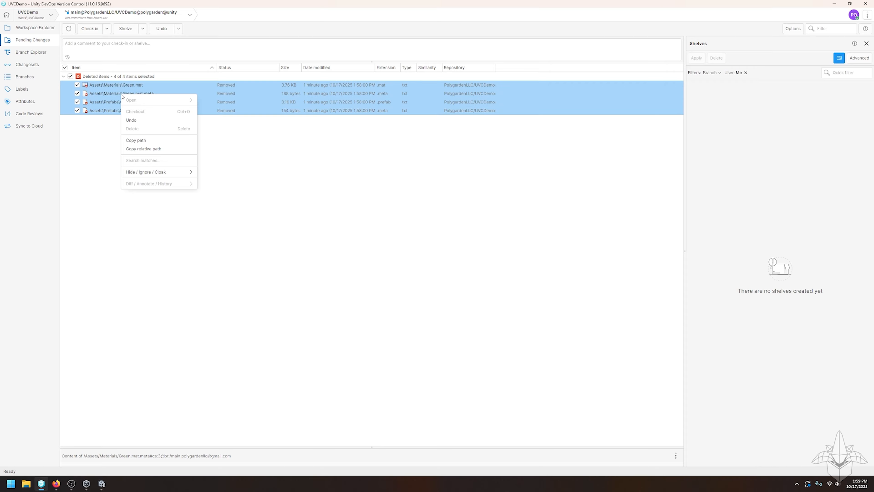
click(148, 121)
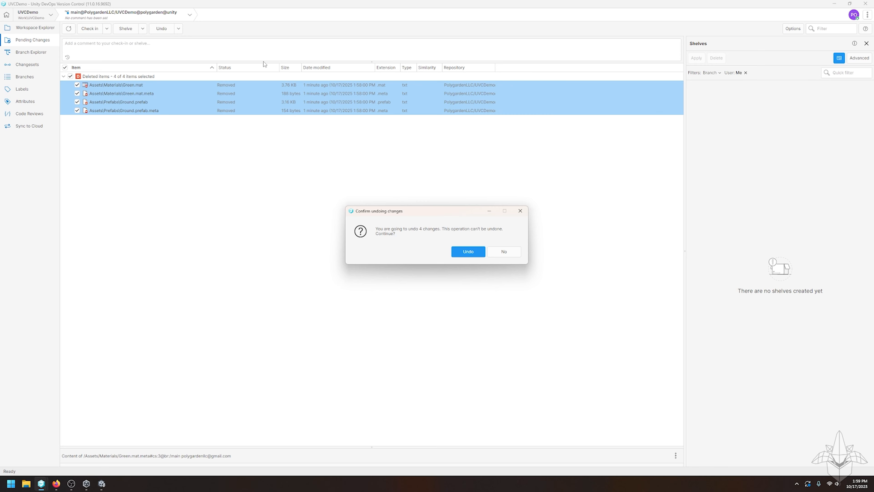
click(466, 253)
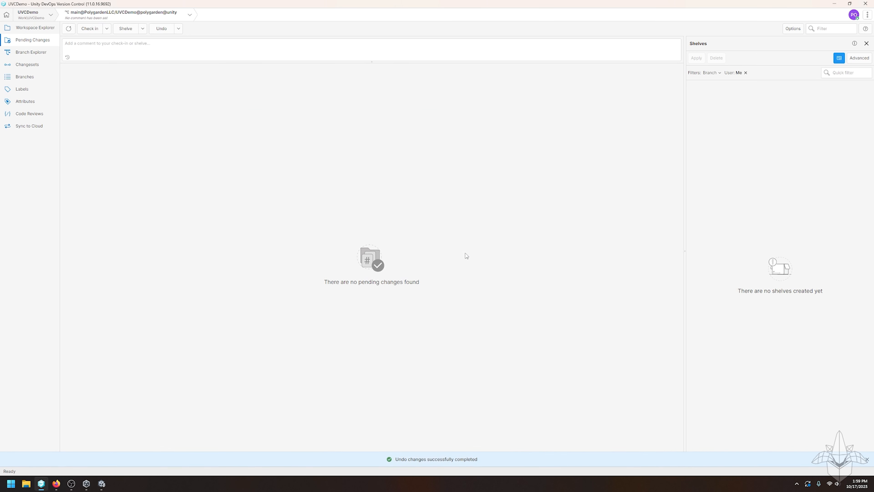
click(21, 54)
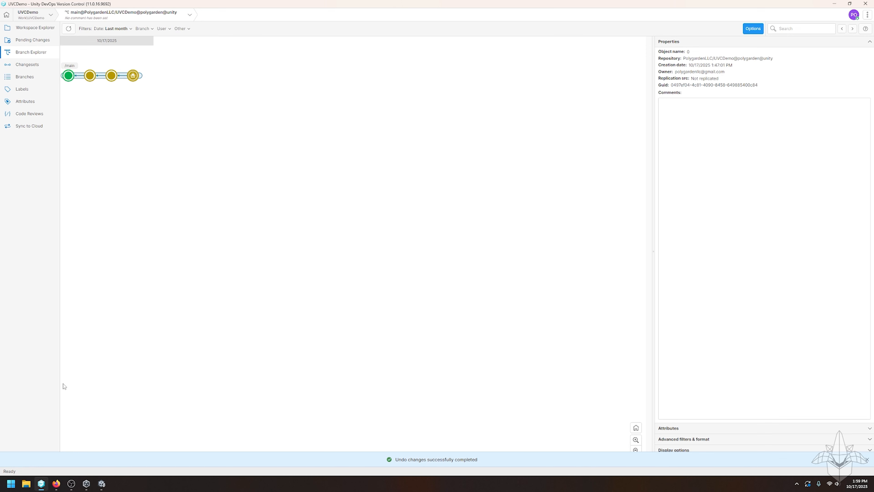
click(102, 483)
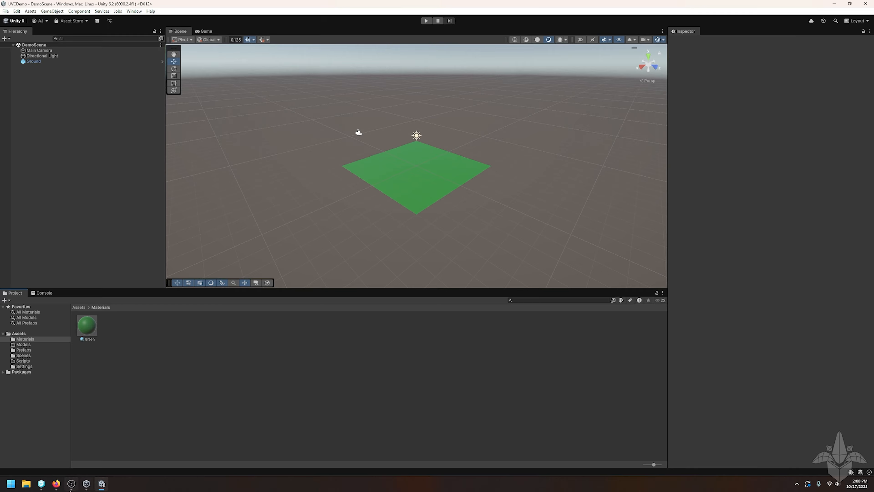
Switch to Unity DevOps Version Control and create the branch "Art" from the latest main changeset with the comment "For all Art Changes".
click(41, 483)
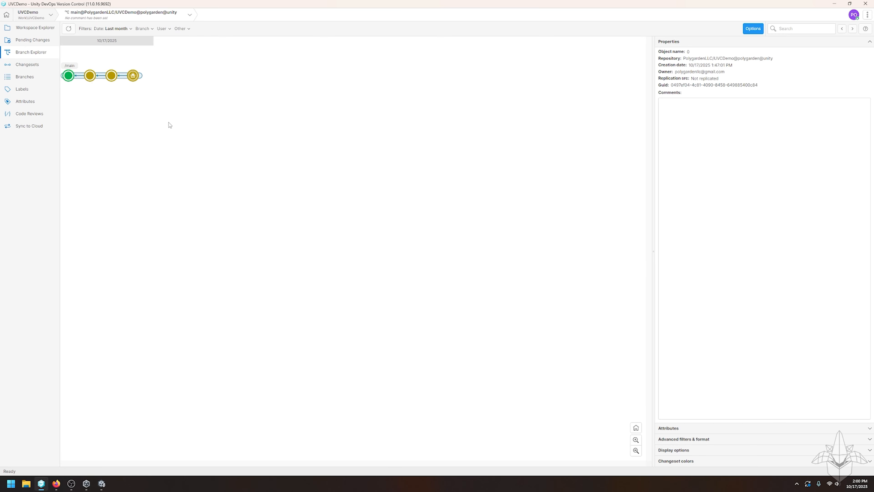
right_click(133, 75)
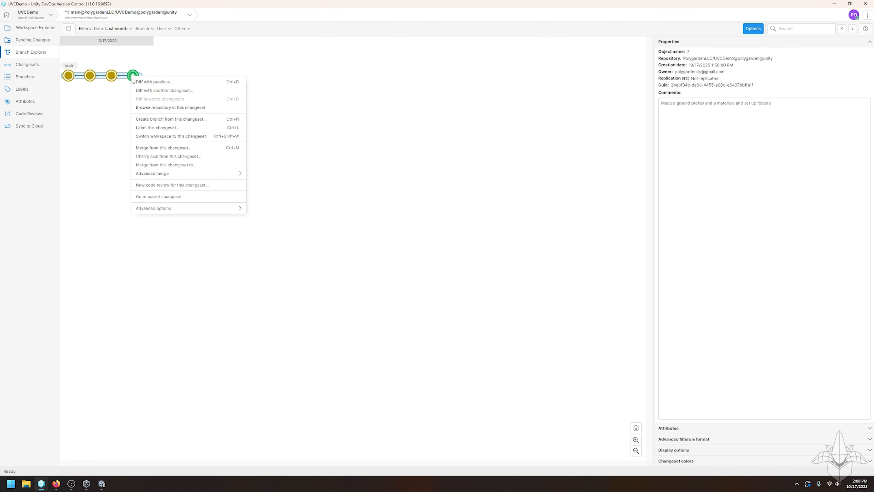
click(171, 120)
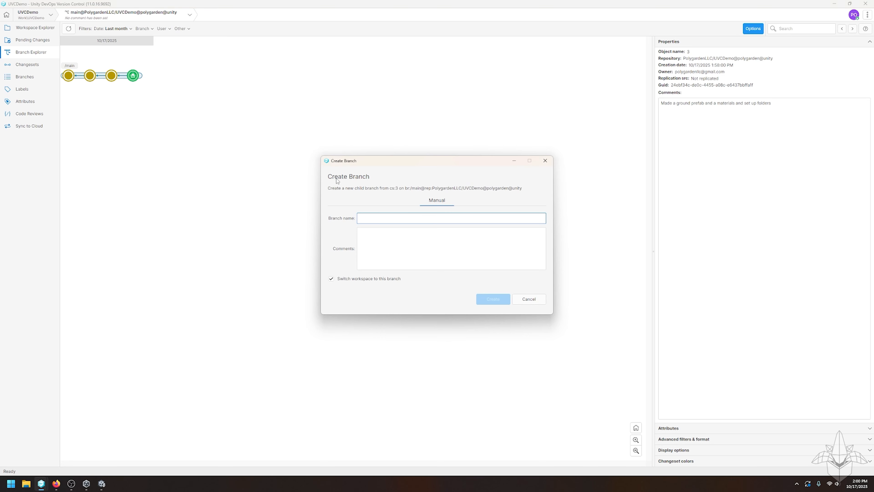
text(Art)
click(399, 254)
text(For all)
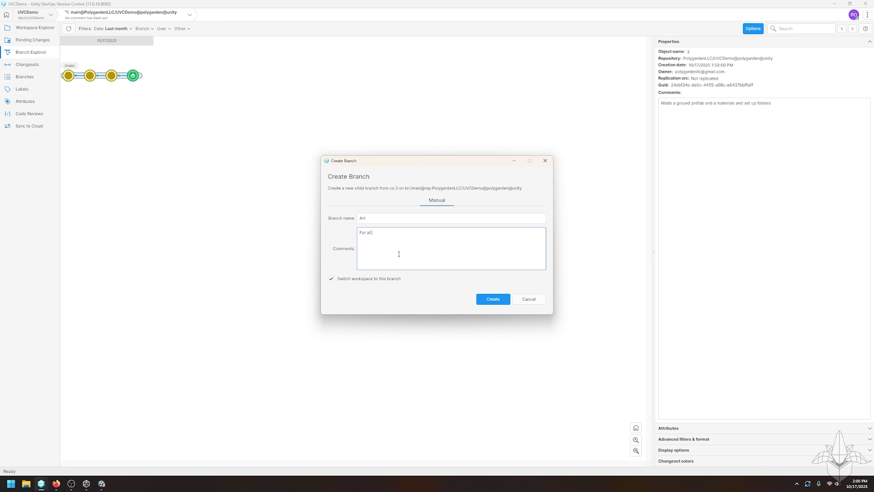
text( Art Changes)
click(502, 301)
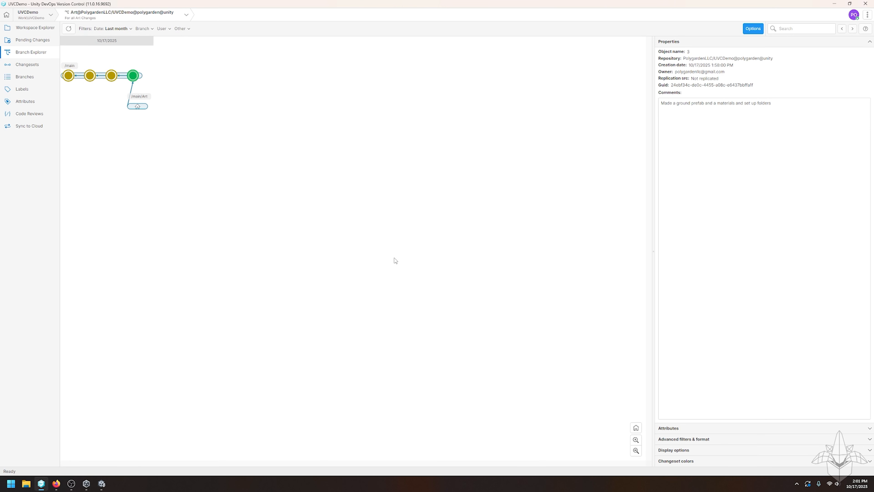
Create the branch "Programming" from the latest main changeset with the comment "For All programming work", switching the workspace to it.
right_click(132, 76)
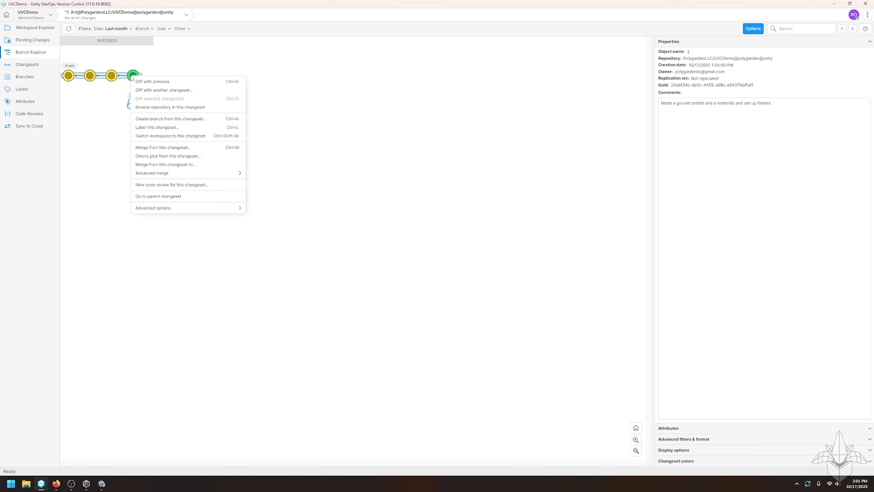
click(177, 120)
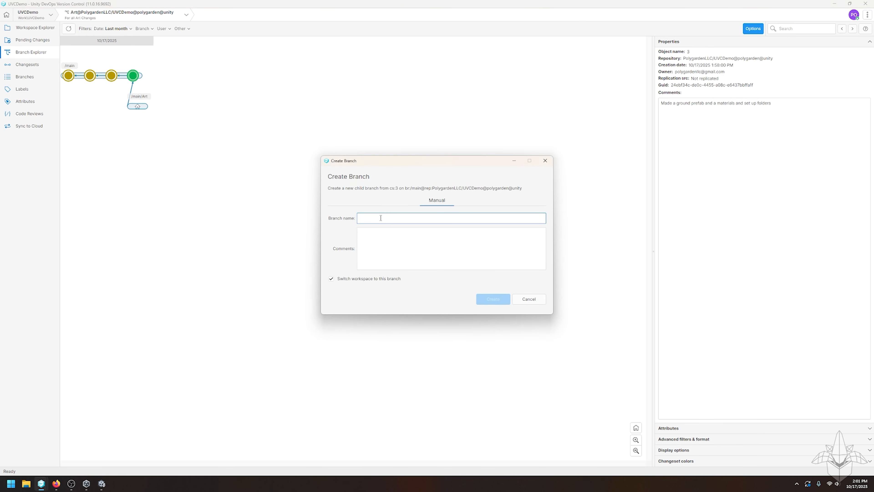
text(Program)
click(396, 240)
text(FOr All programming work)
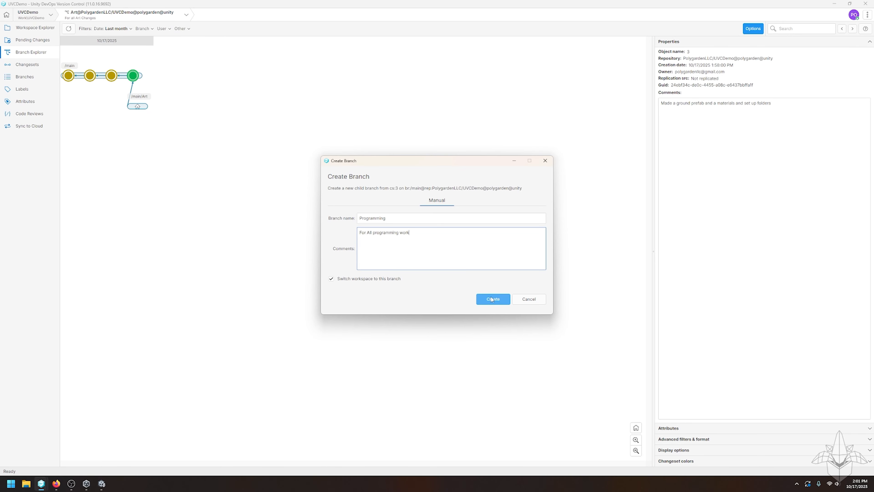
click(507, 299)
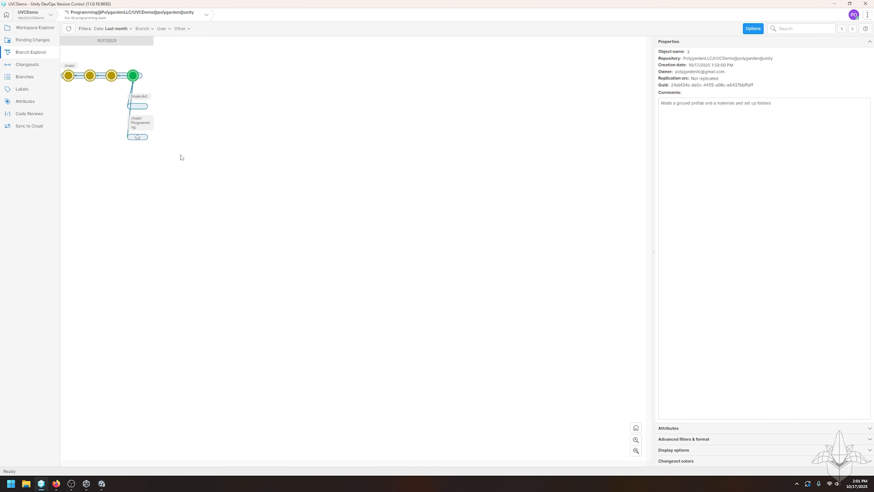
Examine the properties and comments of the Art and Programming branches and the actions available for the Art branch.
click(141, 106)
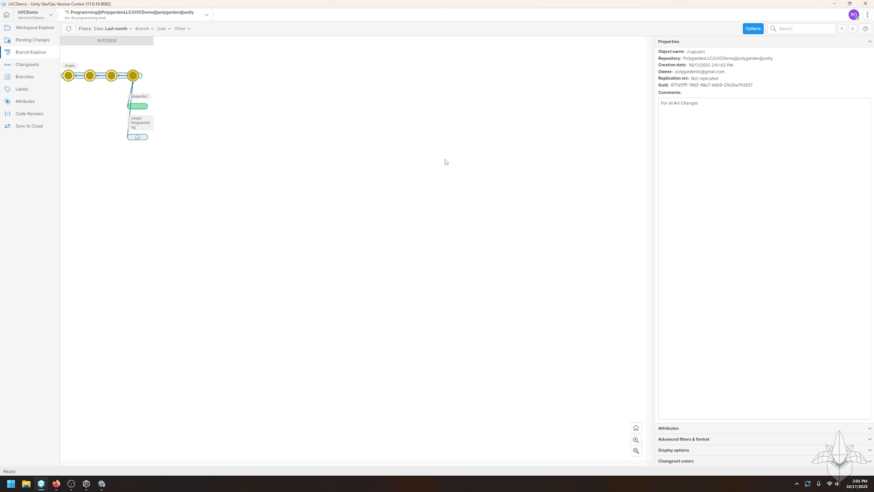
click(140, 137)
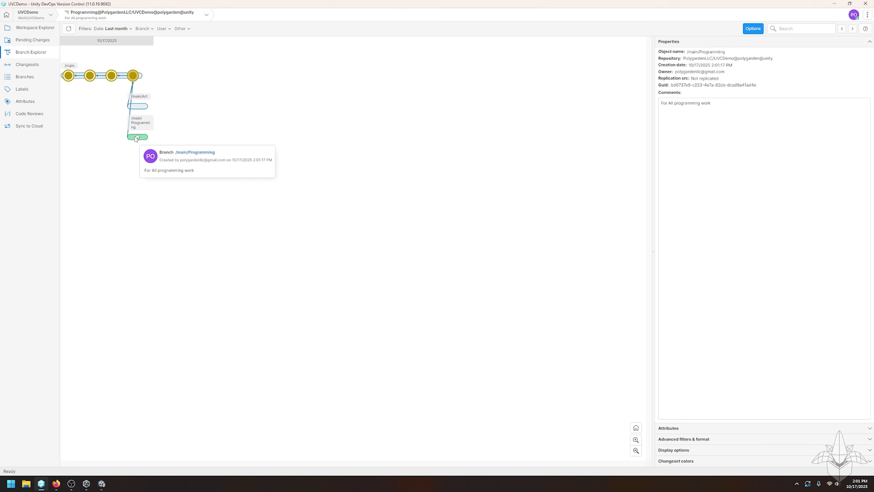
click(138, 107)
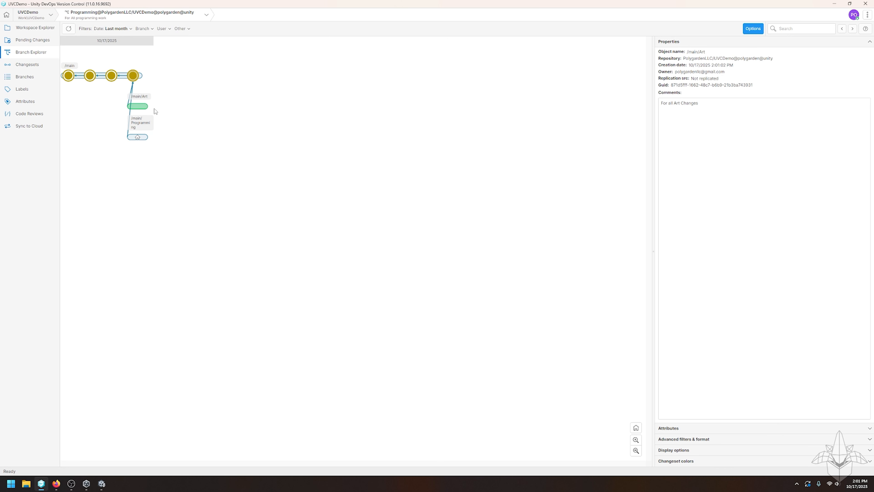
right_click(141, 107)
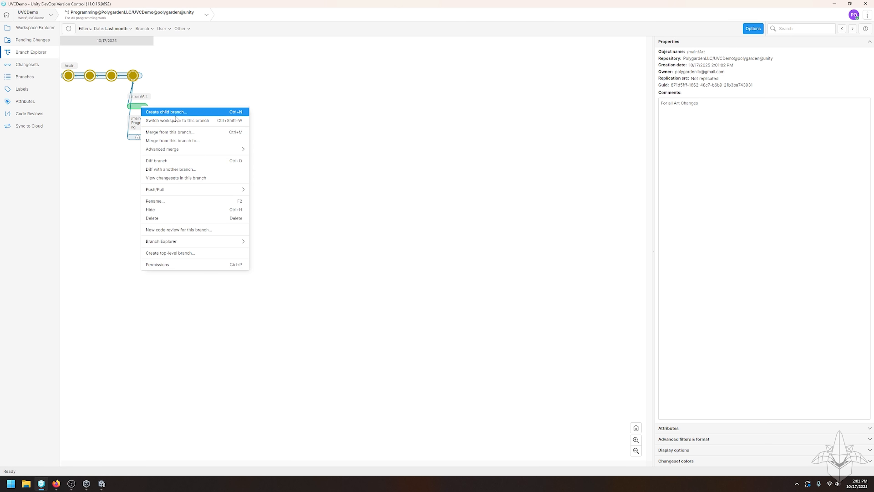
click(369, 111)
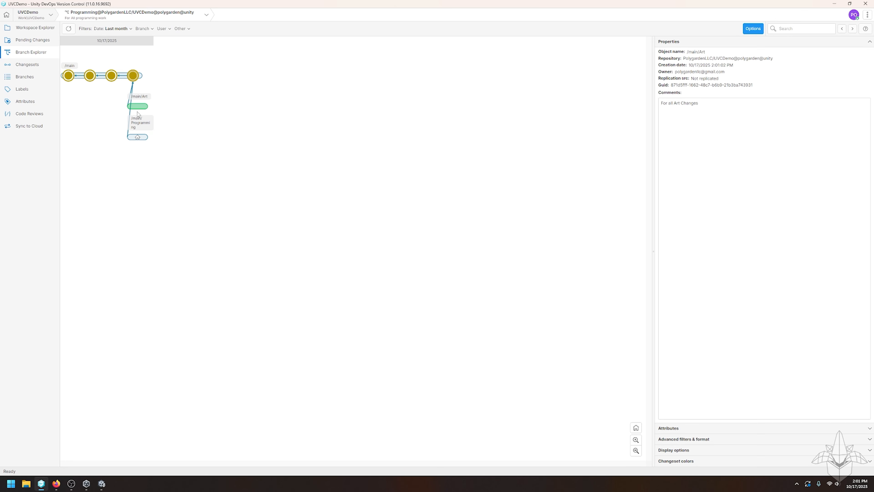
mouse_move(140, 109)
mouse_move(135, 142)
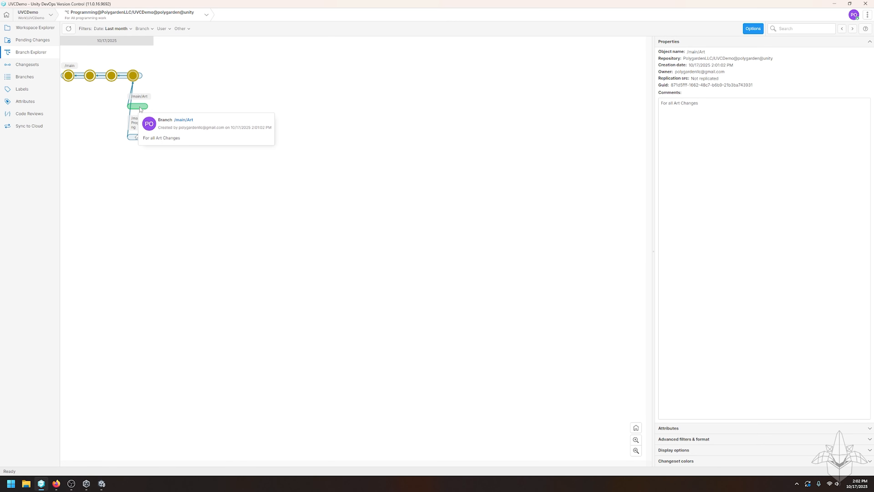
right_click(139, 109)
click(330, 105)
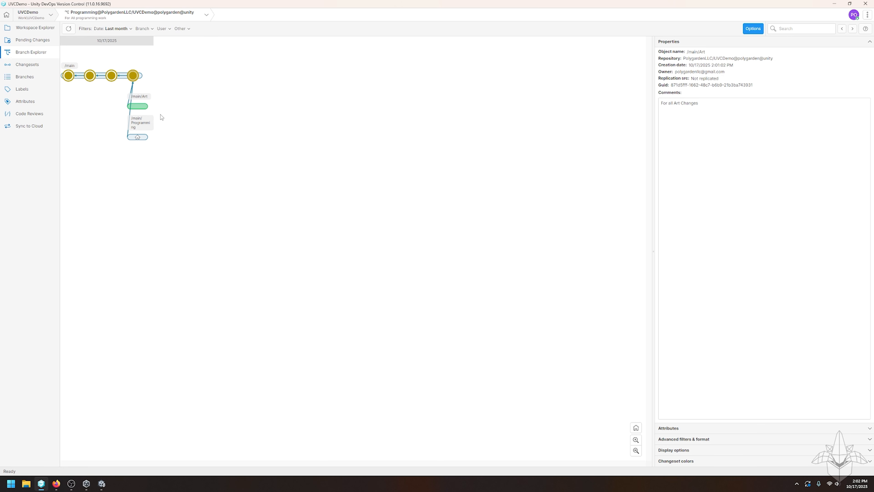
Create a child branch named "AddingSimpleShapes" from the Art branch and switch the workspace to it.
right_click(142, 107)
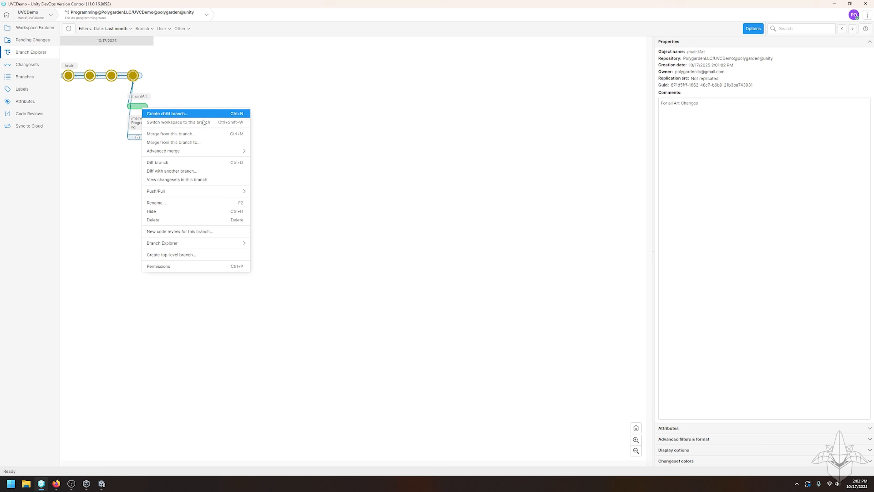
mouse_move(205, 149)
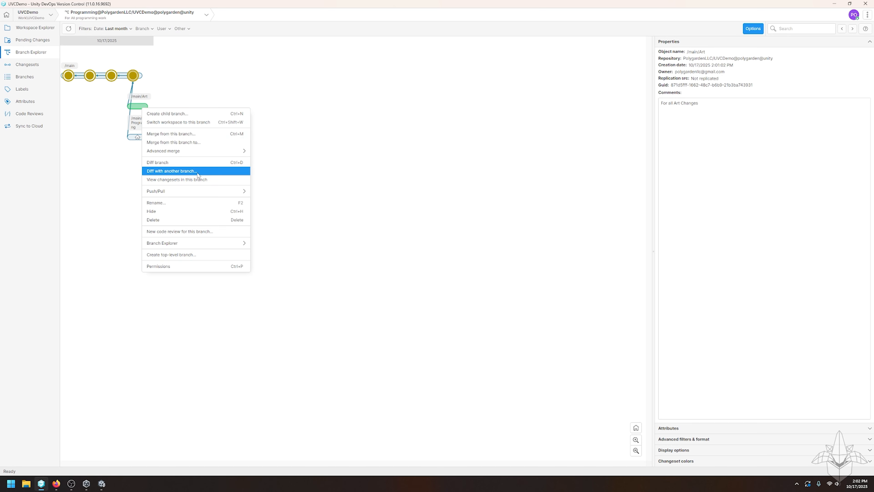
click(182, 113)
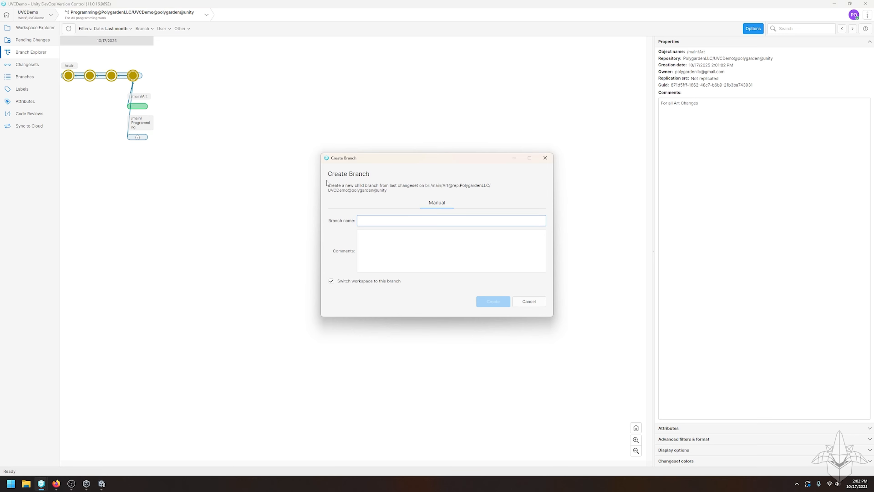
text(A)
key(BackSpace)
key(BackSpace)
key(BackSpace)
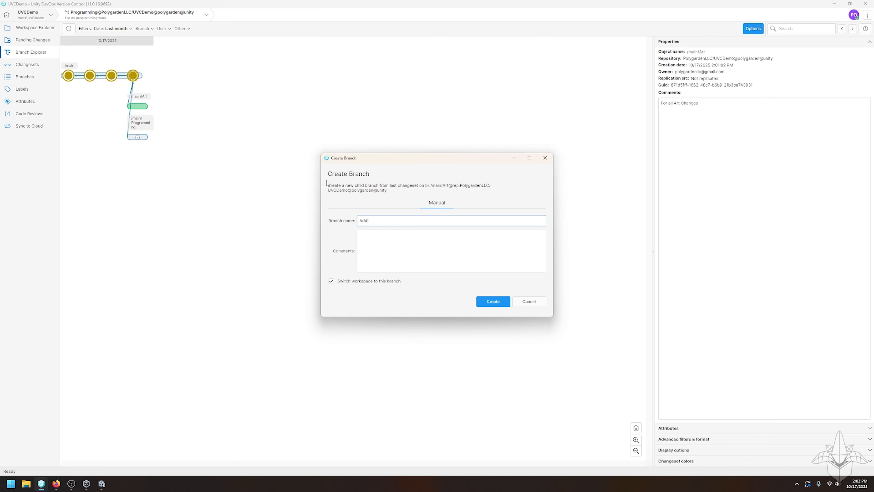
key(BackSpace)
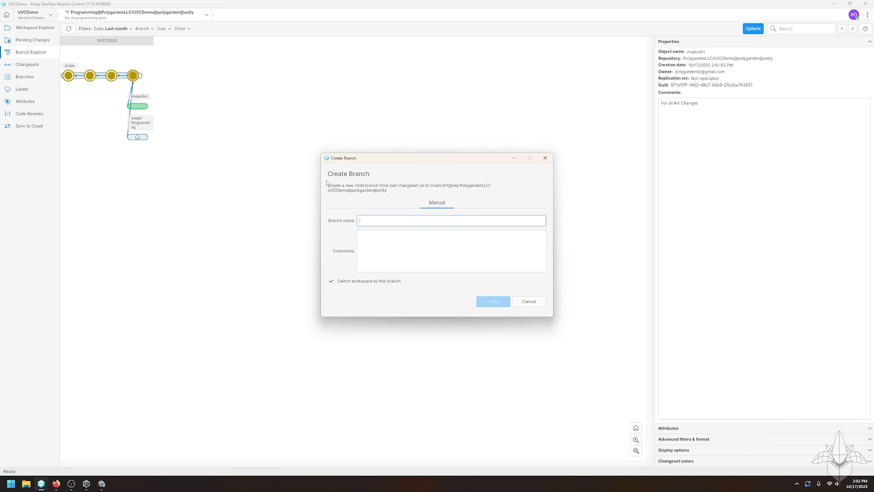
text(AddingS)
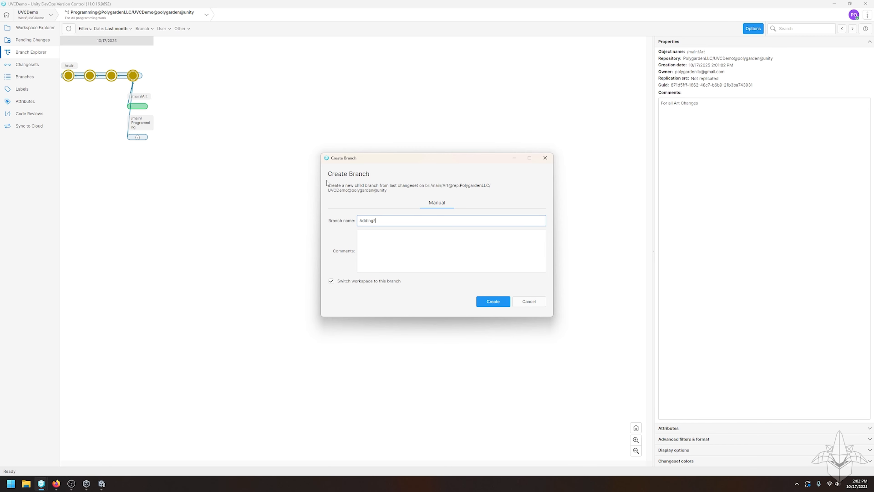
text(impleShapes)
click(486, 304)
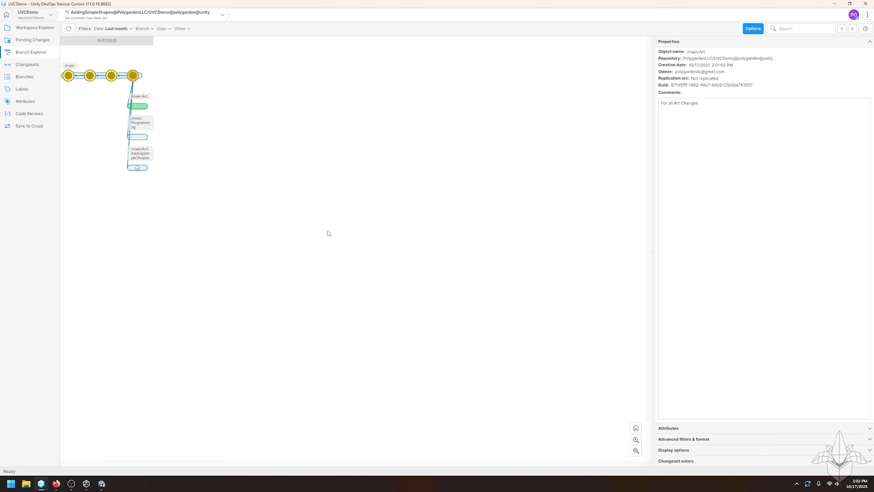
Switch to the Unity editor, add a 3D cube to DemoScene and save it as a prefab in the Prefabs folder.
click(102, 483)
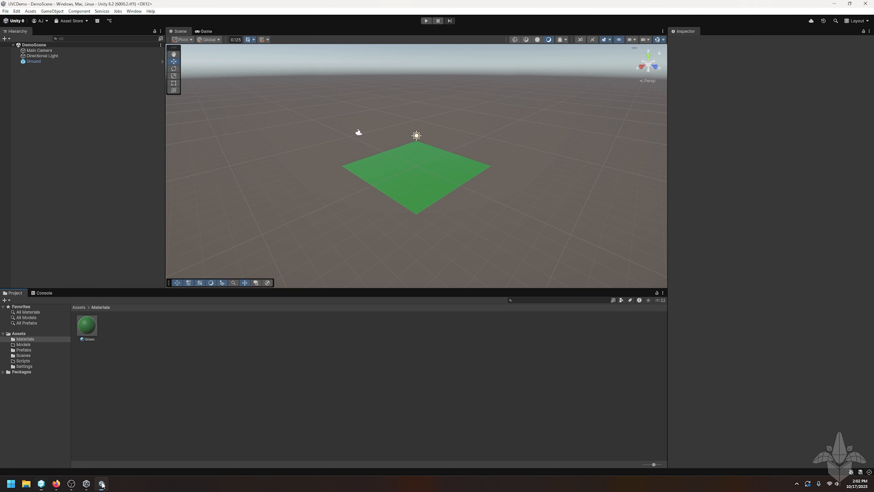
click(30, 345)
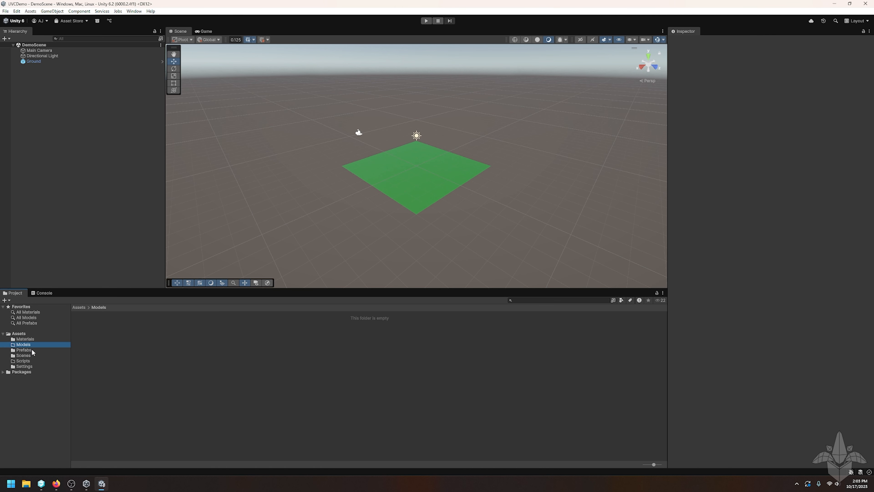
right_click(49, 181)
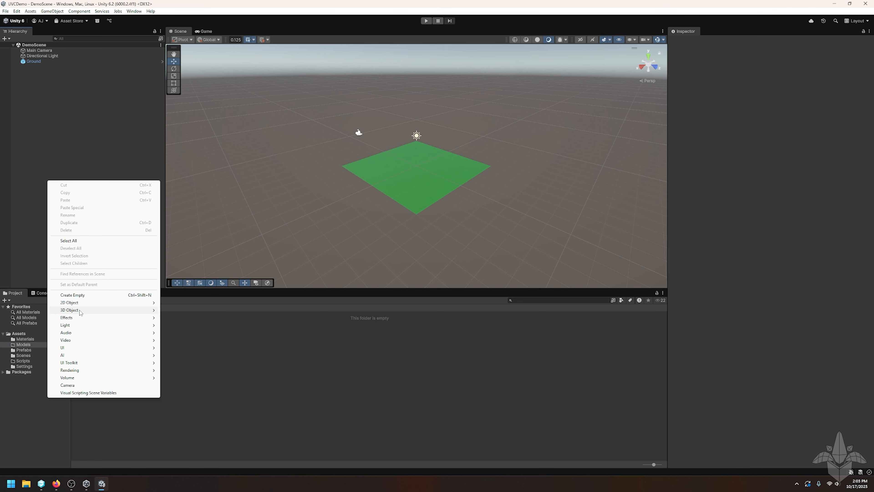
mouse_move(80, 312)
click(195, 313)
click(81, 130)
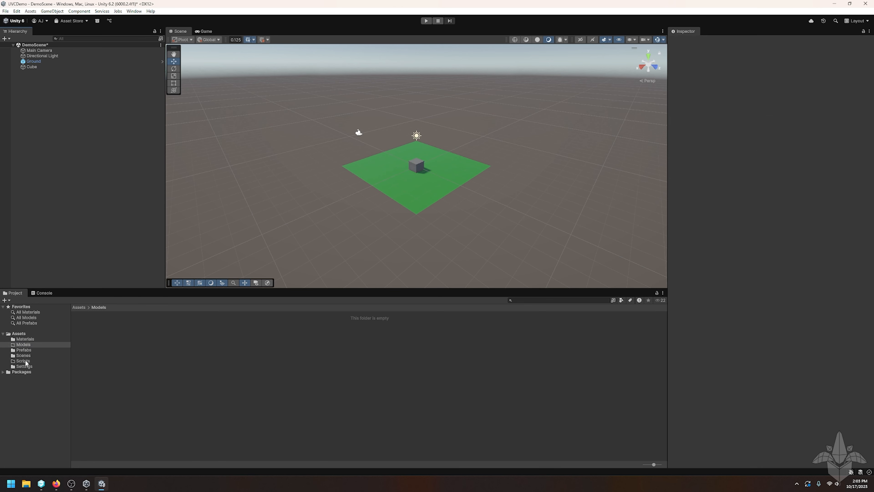
click(24, 350)
drag(31, 69, 156, 356)
Add a 3D sphere to the scene, store it as a prefab in the Prefabs folder and save the scene.
right_click(64, 150)
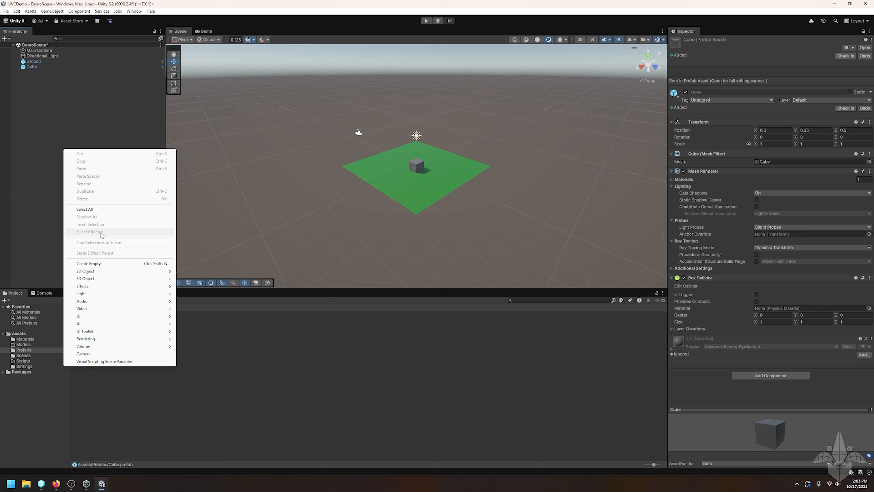
mouse_move(92, 281)
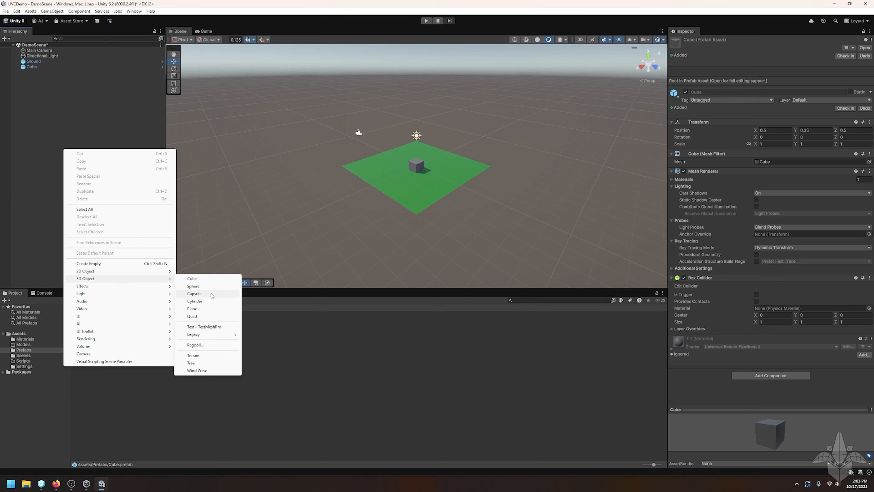
click(194, 286)
click(56, 113)
drag(30, 74, 158, 342)
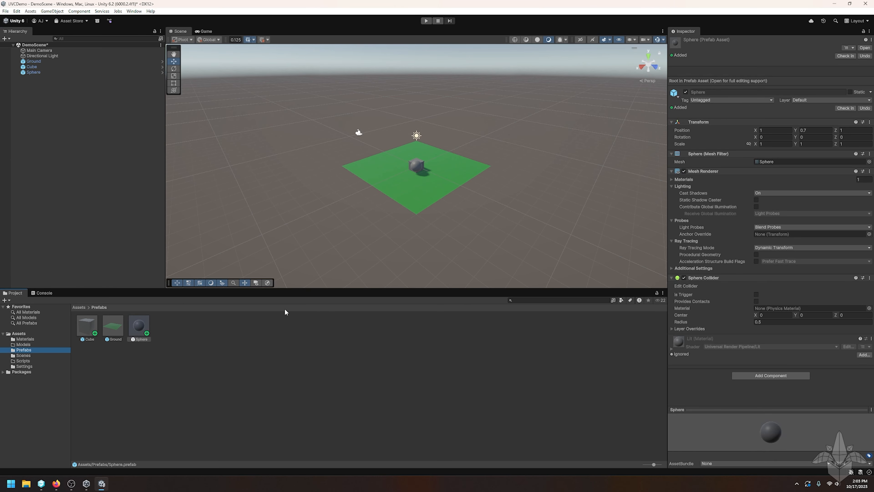
key(ctrl+s)
Switch to Unity DevOps Version Control and check in the Cube and Sphere prefabs without DemoScene.unity, commenting "Added shape prefabs".
click(40, 484)
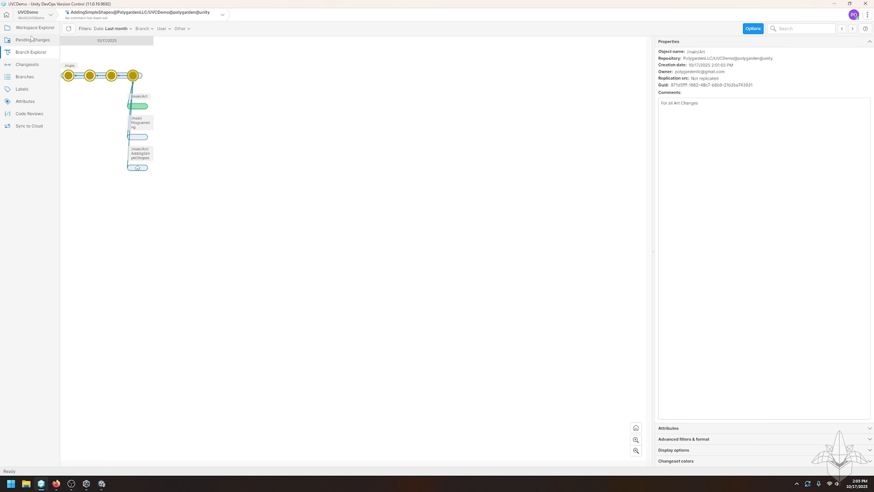
mouse_move(150, 159)
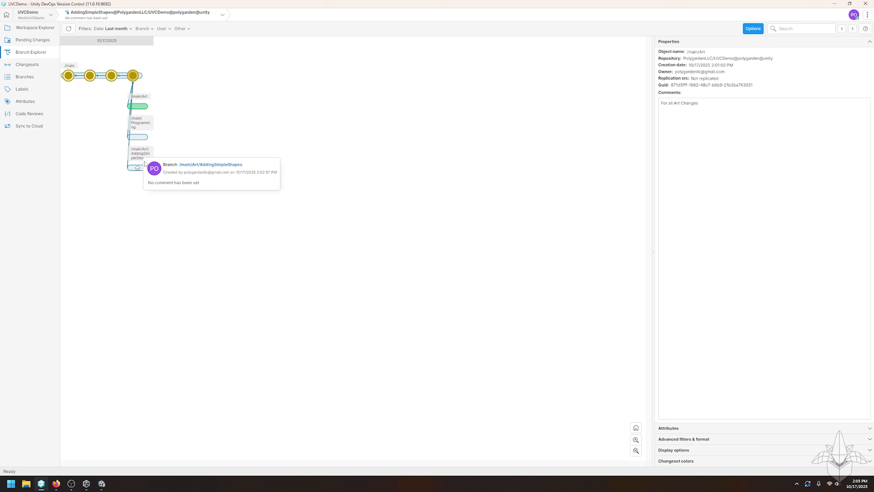
click(30, 40)
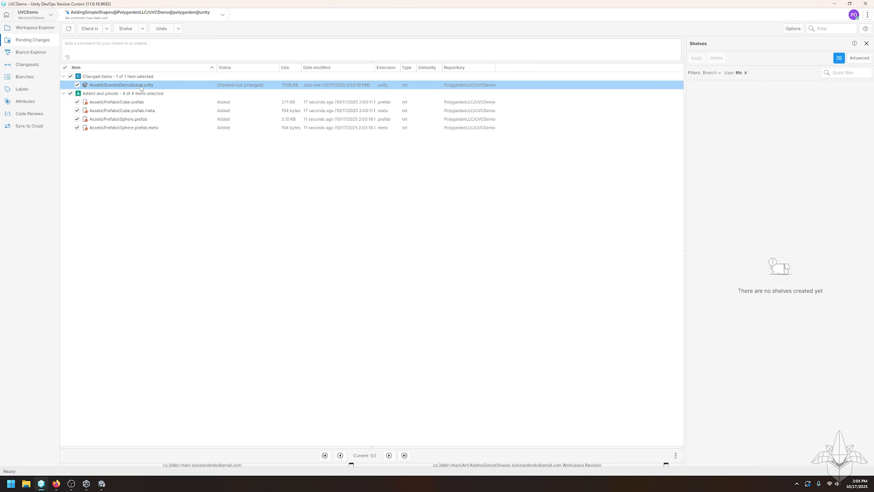
click(77, 85)
click(108, 50)
text(A)
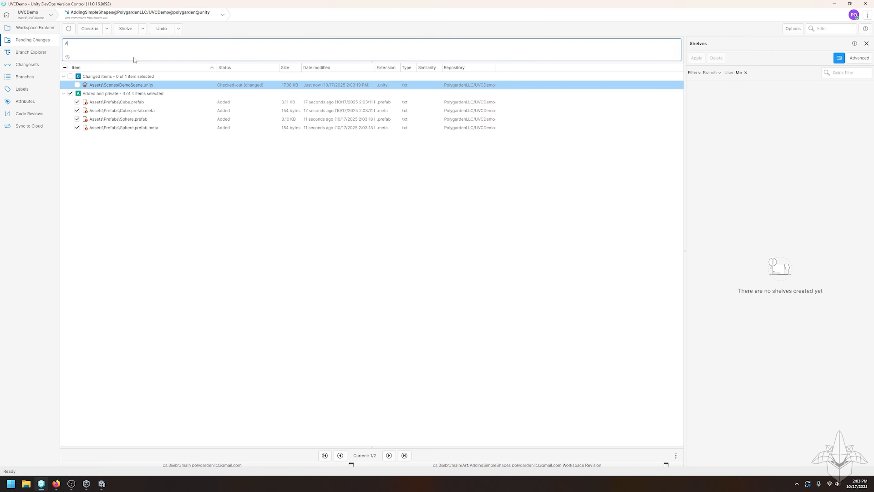
text(dded shape prefabs)
click(94, 30)
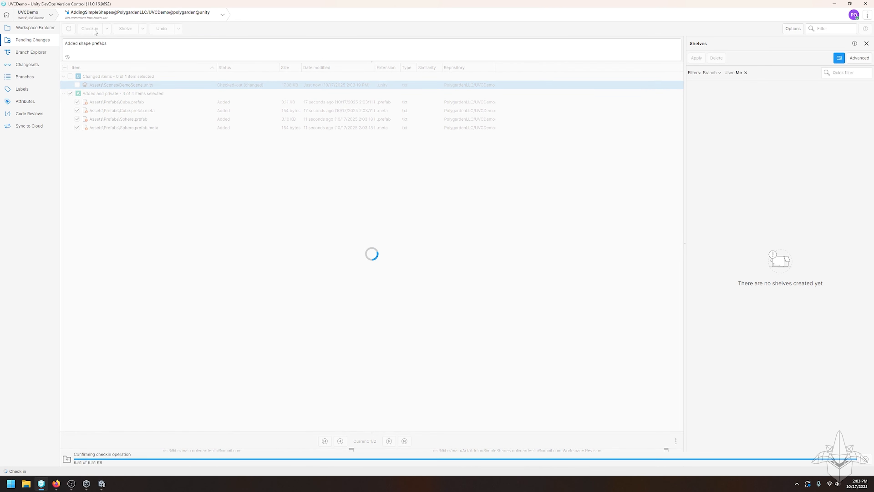
Undo the pending change to Assets\Scenes\DemoScene.unity.
right_click(127, 87)
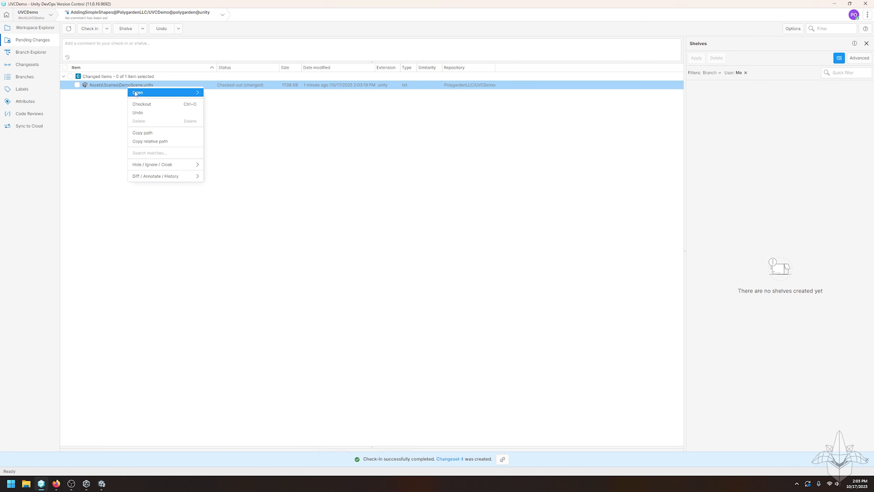
click(145, 112)
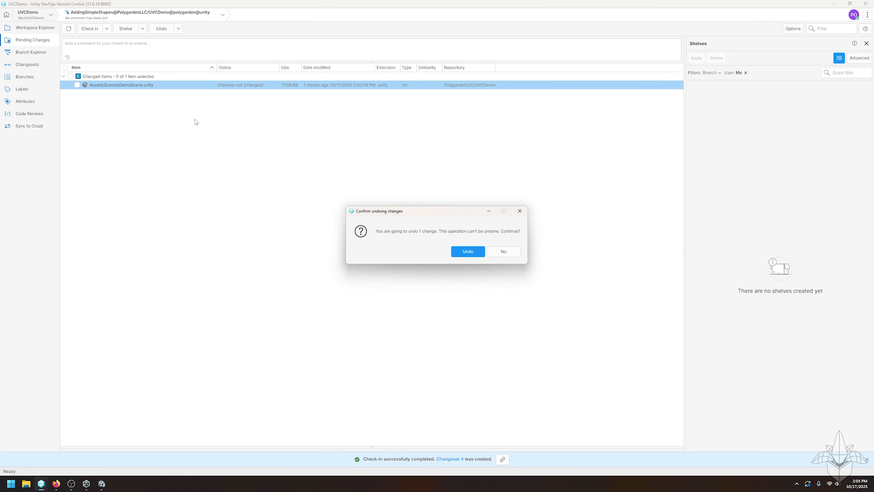
click(467, 251)
Start a merge from the AddingSimpleShapes changeset to the branch /main/Art.
click(35, 52)
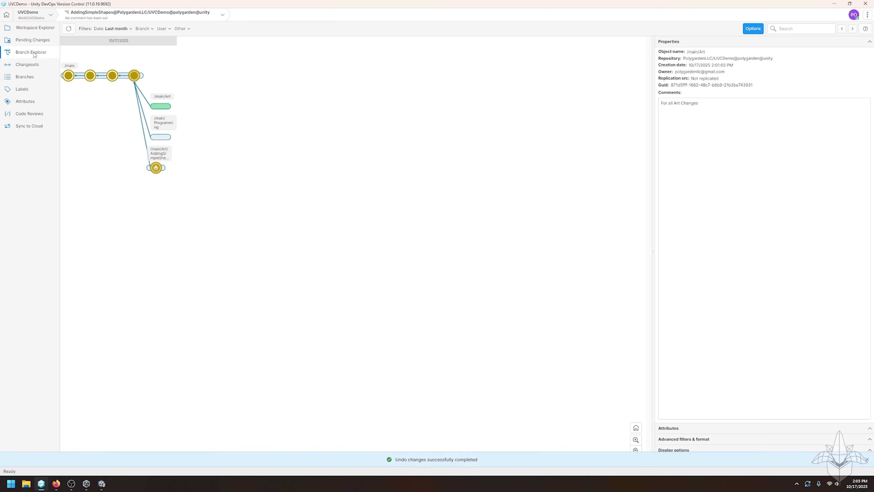
mouse_move(156, 169)
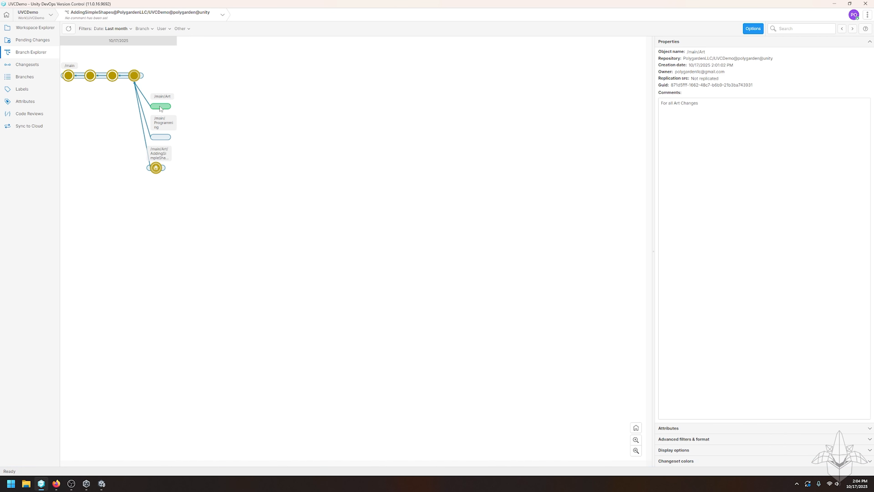
right_click(156, 167)
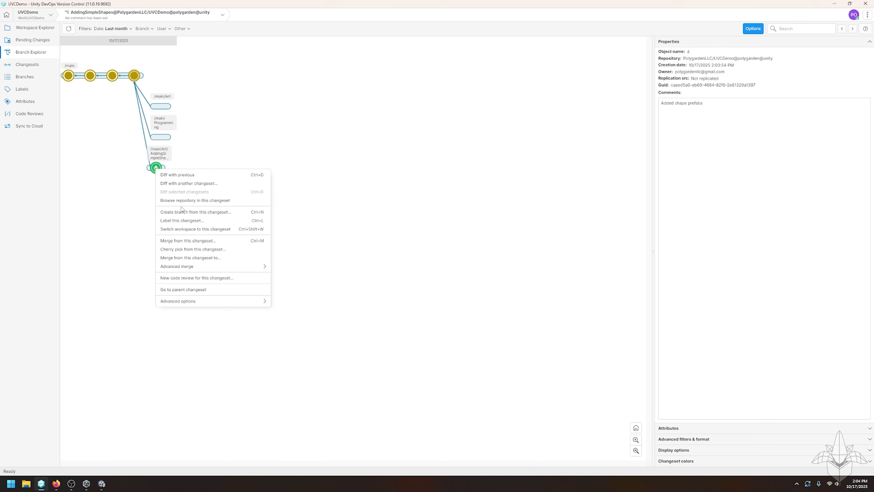
click(147, 161)
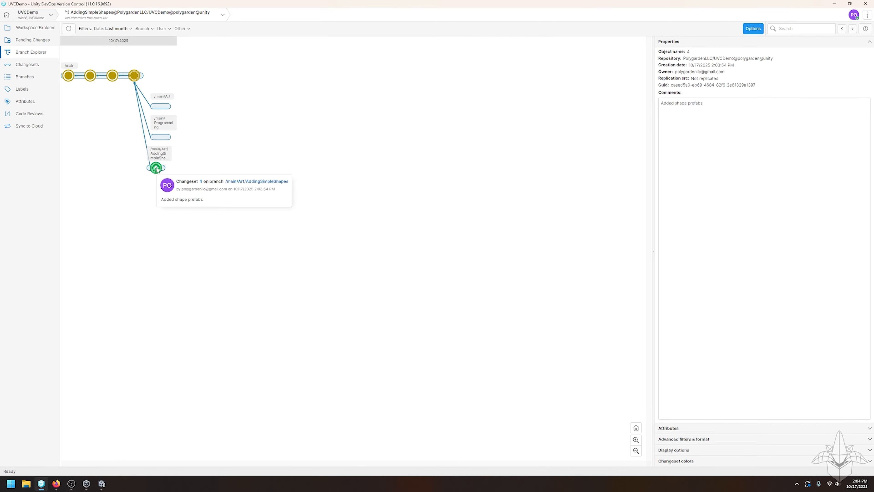
right_click(157, 169)
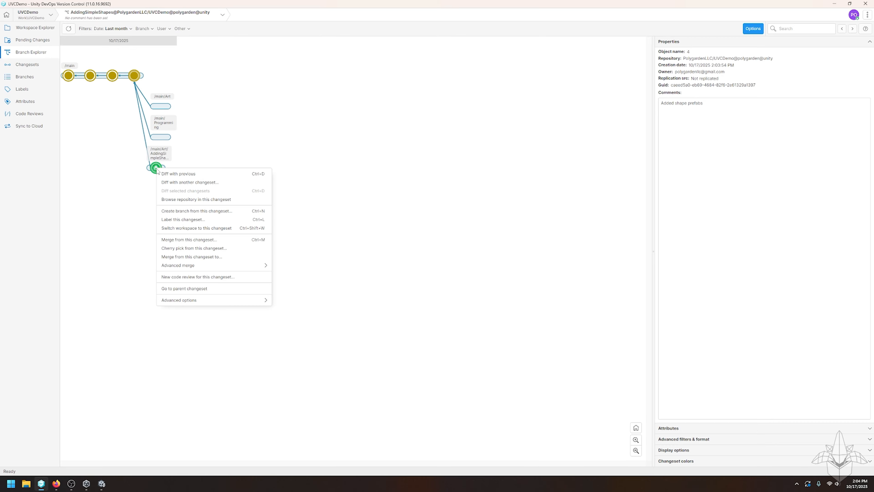
click(201, 257)
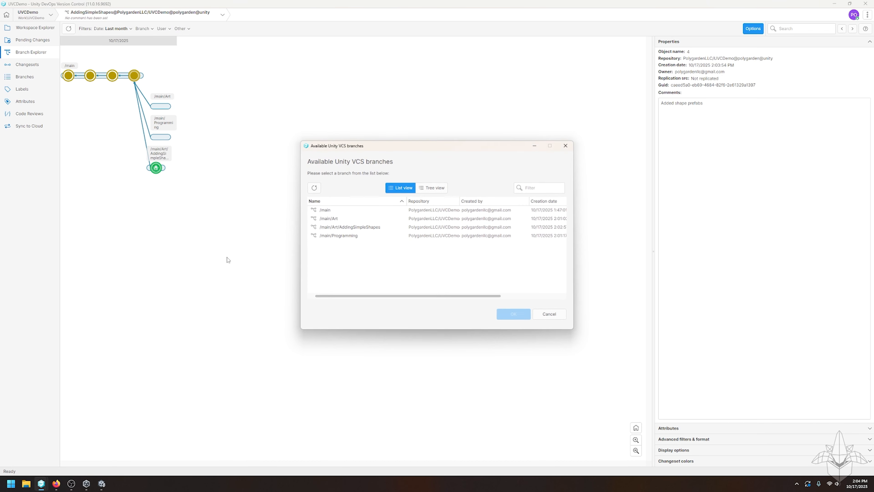
click(323, 219)
click(514, 313)
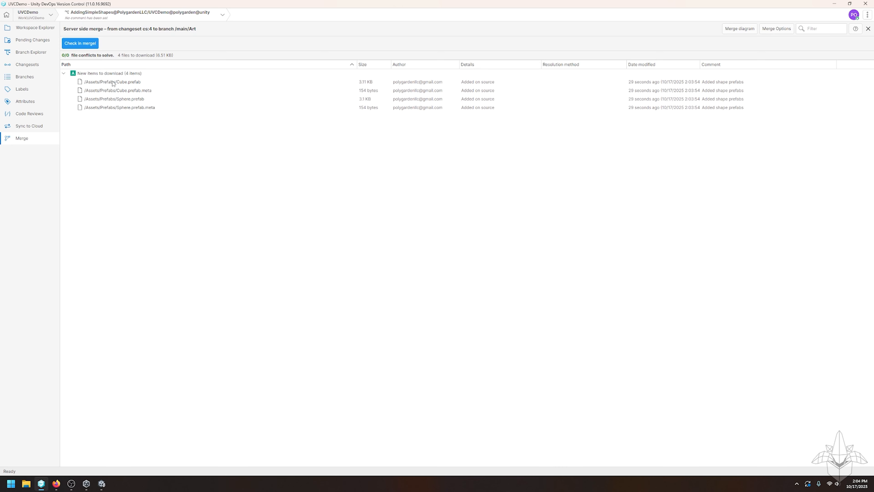
Check in the merge to /main/Art with the comment "merging from working branch".
click(77, 43)
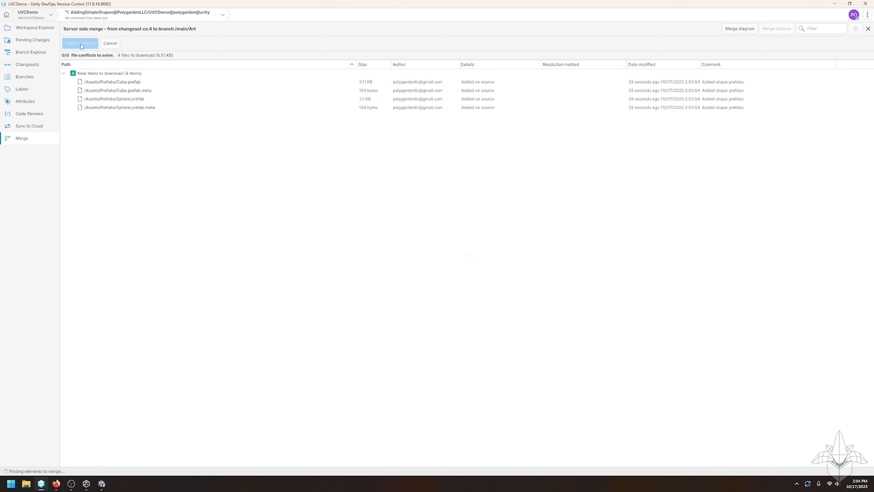
text(merging from)
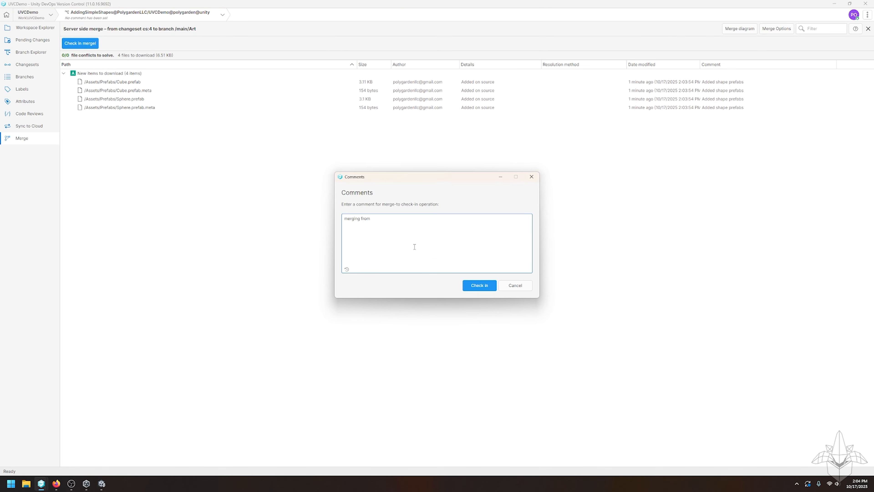
text( working branch)
click(480, 285)
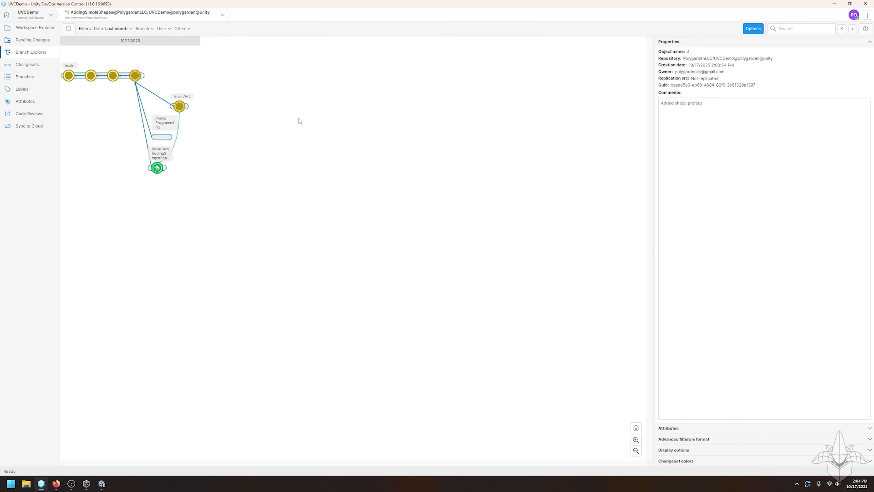
Create a child branch named "BettysBranch" from the merged changeset on /main/Art and switch the workspace to it.
mouse_move(179, 107)
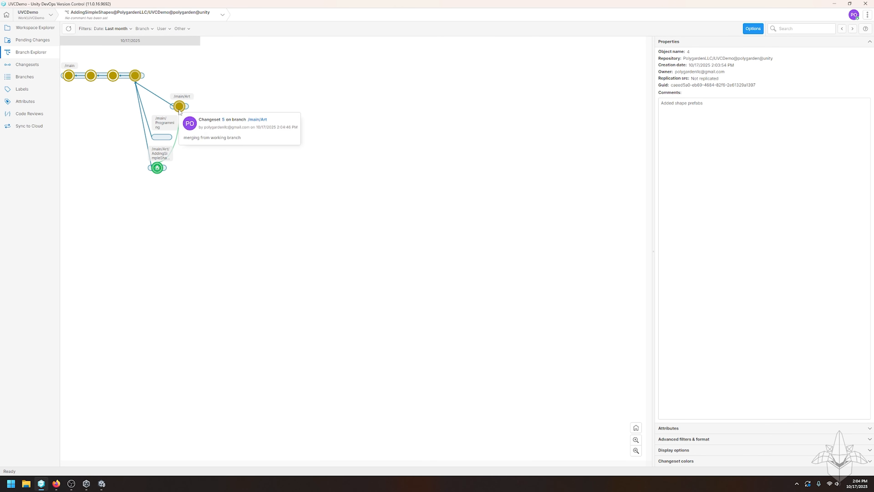
click(180, 107)
right_click(182, 109)
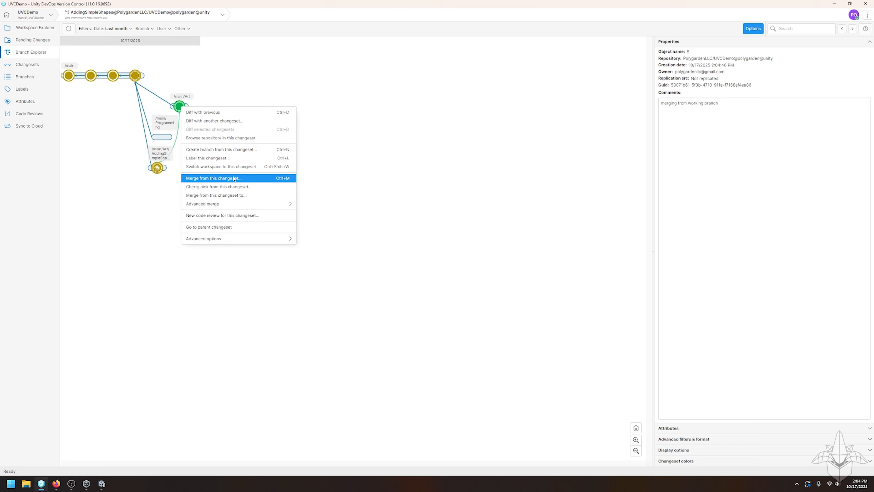
click(238, 150)
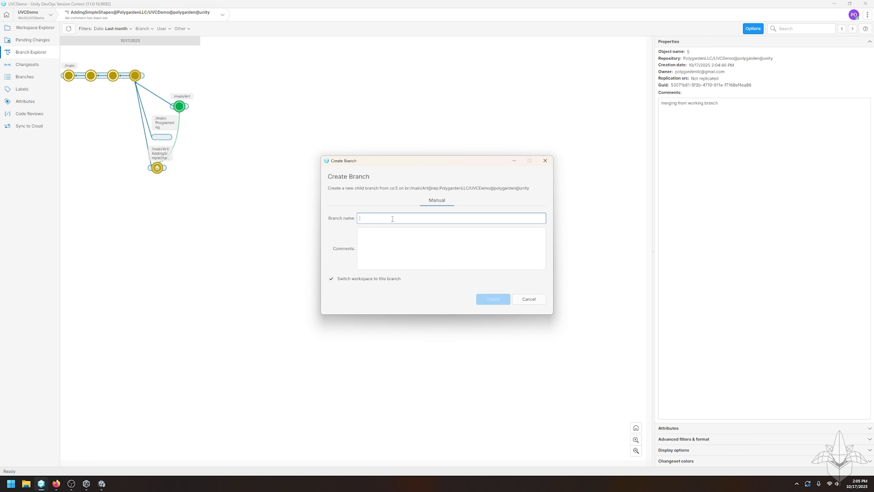
text(BettysBranch)
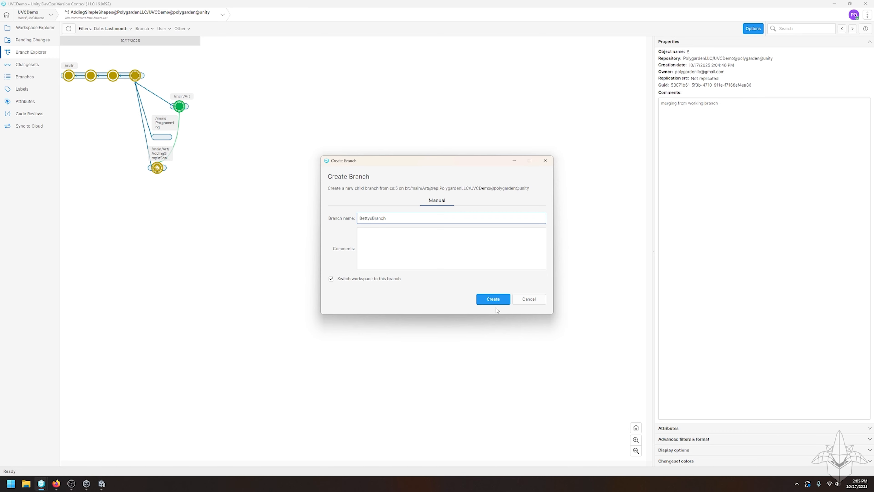
click(496, 298)
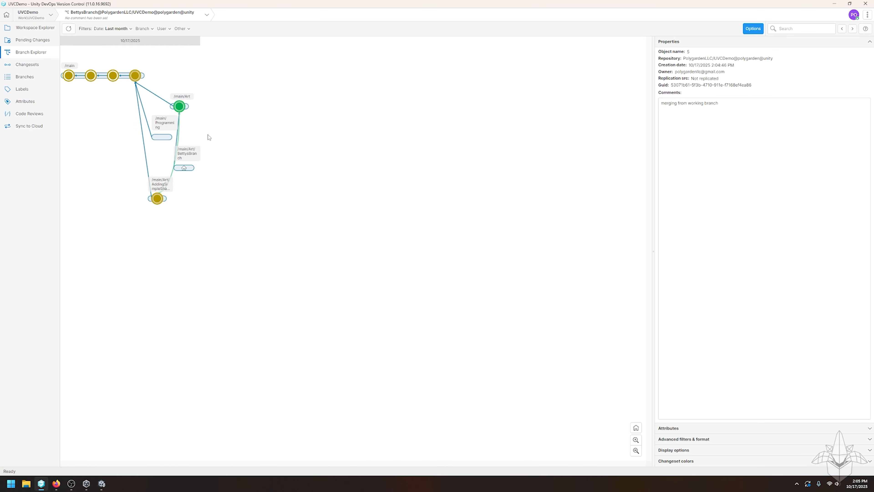
Switch back to the Unity editor and reload the externally modified DemoScene.
mouse_move(184, 106)
click(101, 484)
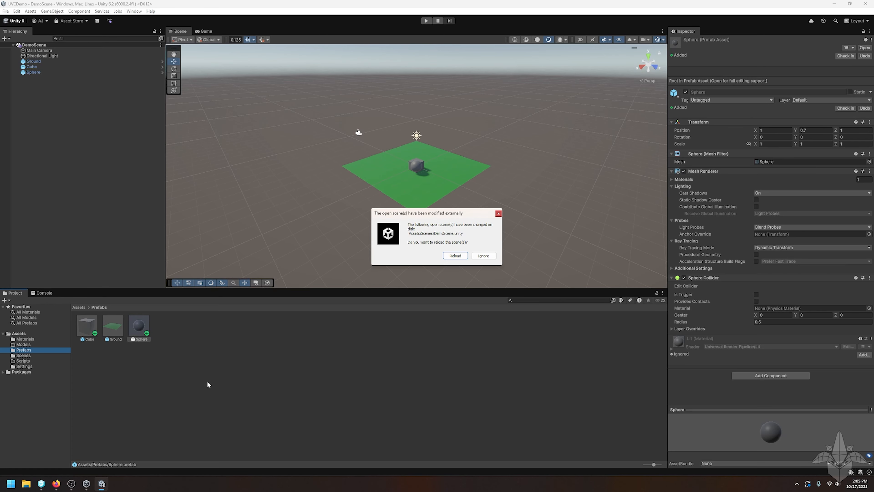
click(455, 256)
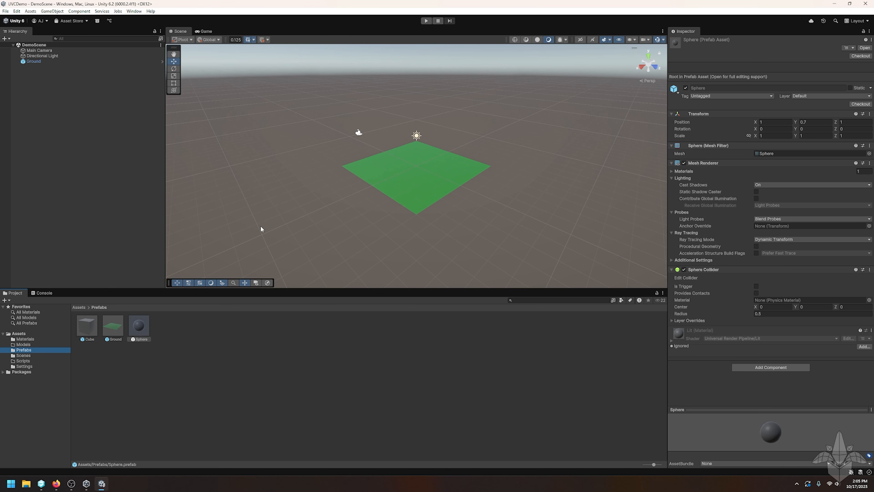
Create a material named "Red" in the Materials folder and set its Base Map color to FF0000.
click(32, 340)
right_click(148, 339)
mouse_move(166, 149)
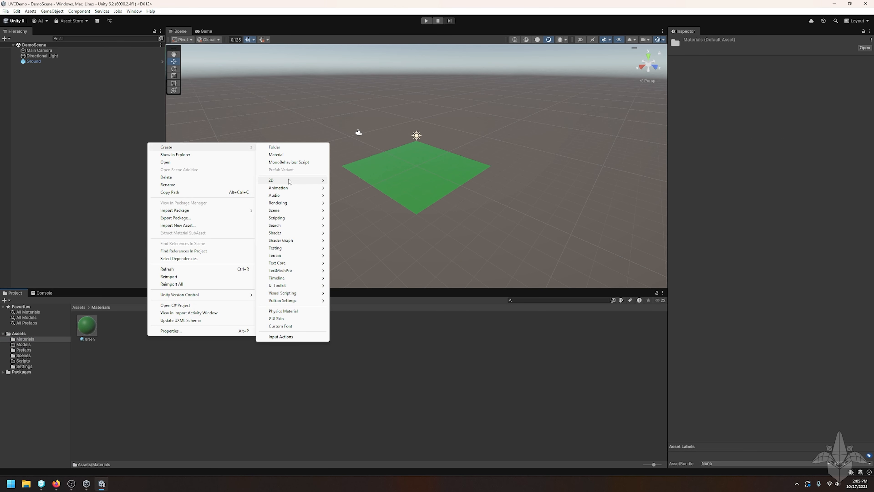
click(289, 155)
key(BackSpace)
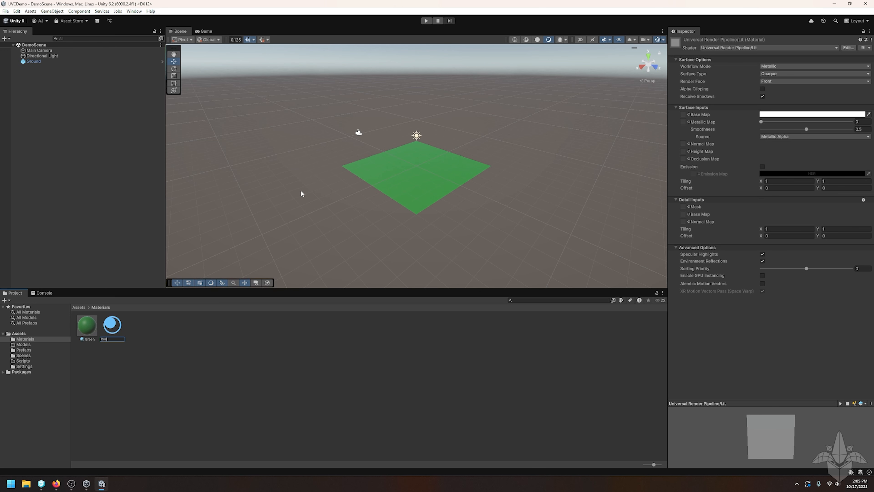
key(Return)
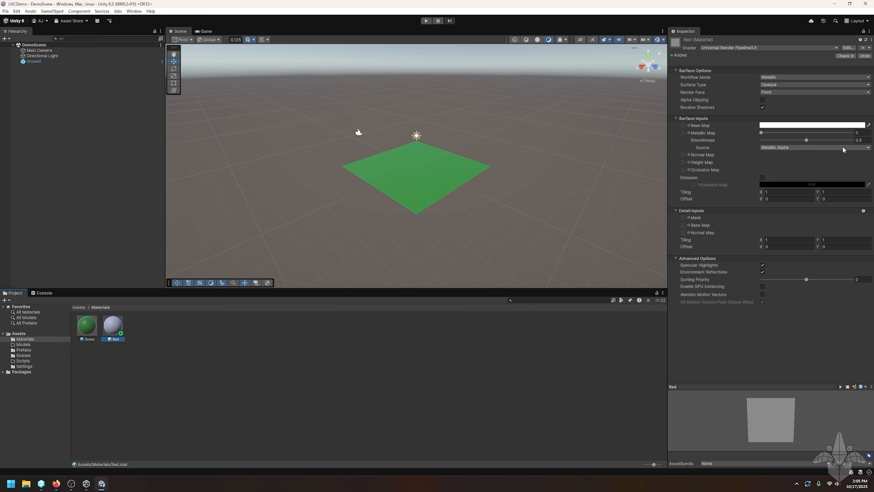
click(805, 125)
drag(851, 170, 870, 127)
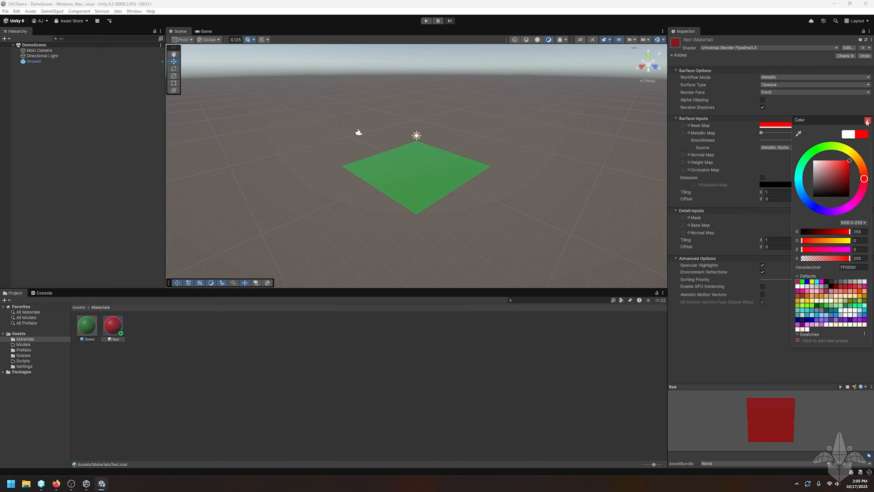
Switch to Unity Version Control and check in all pending changes to BettysBranch with the comment "Added red material".
click(867, 120)
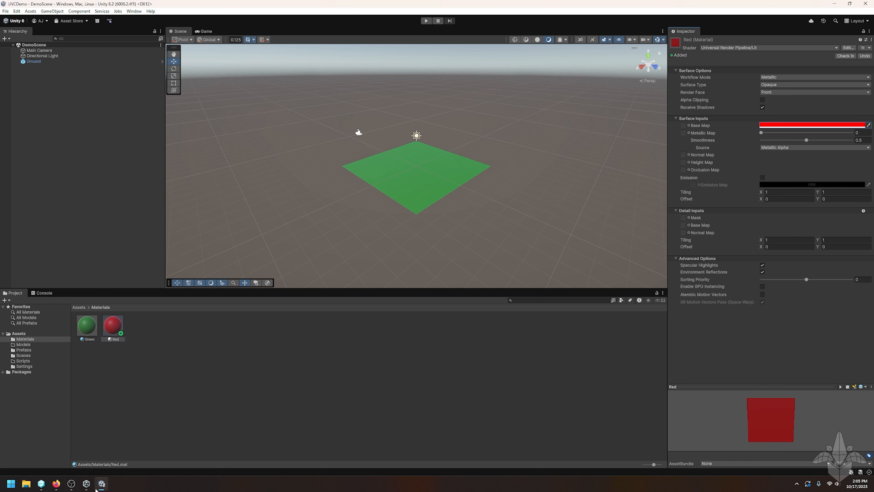
click(42, 483)
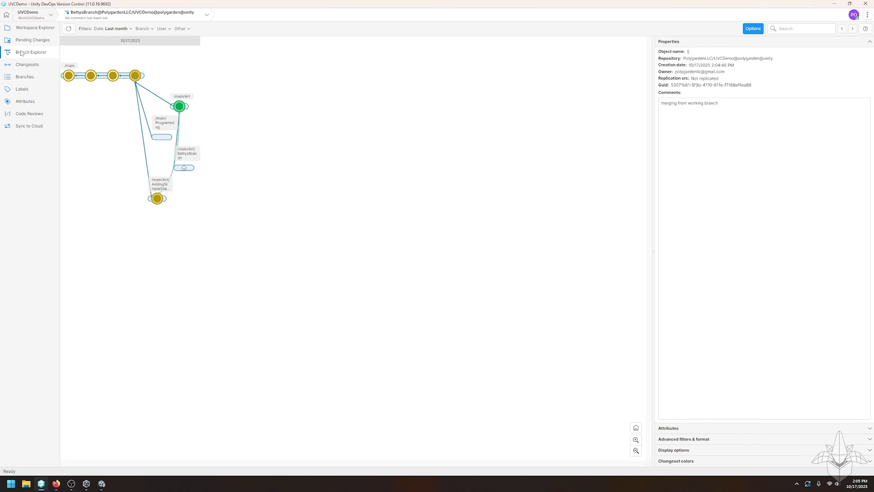
click(25, 40)
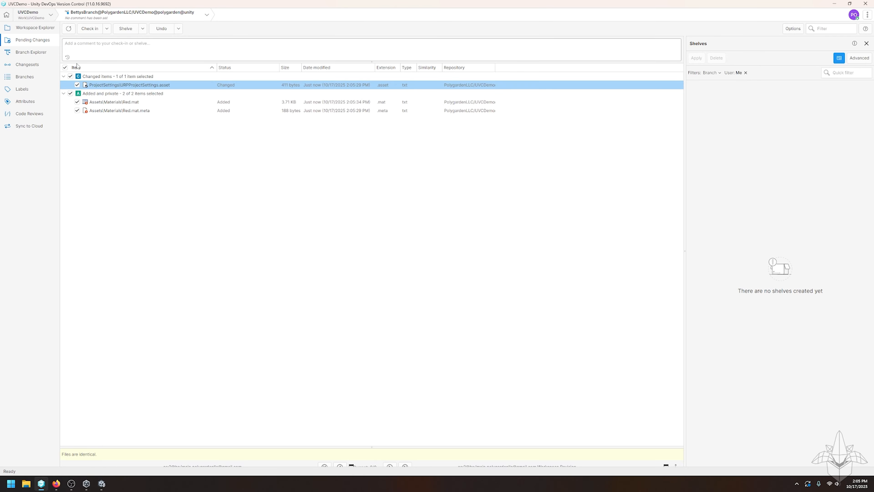
click(138, 51)
text(Added red mater)
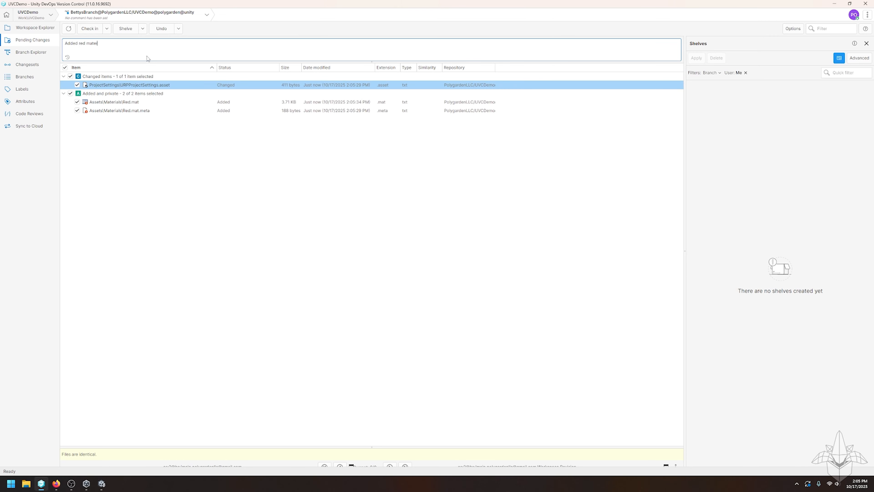
text(ial)
click(90, 29)
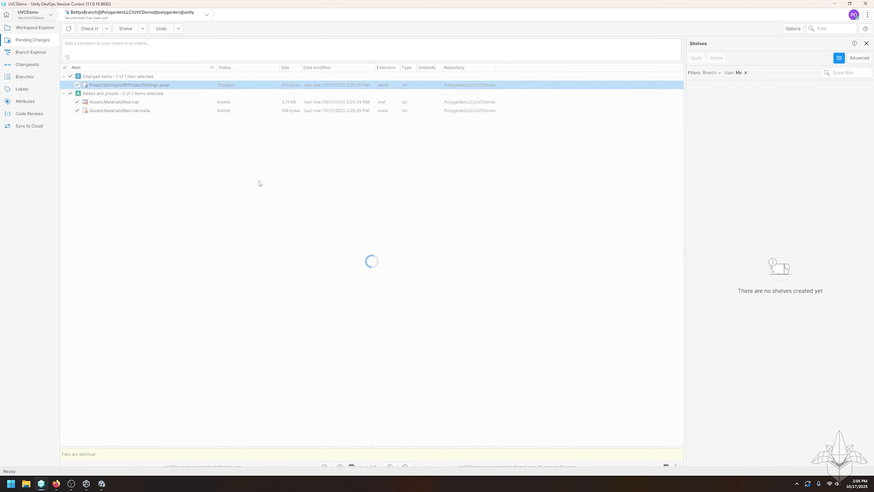
Merge the new BettysBranch changeset into /main/Art and check in the merge without a comment.
click(37, 55)
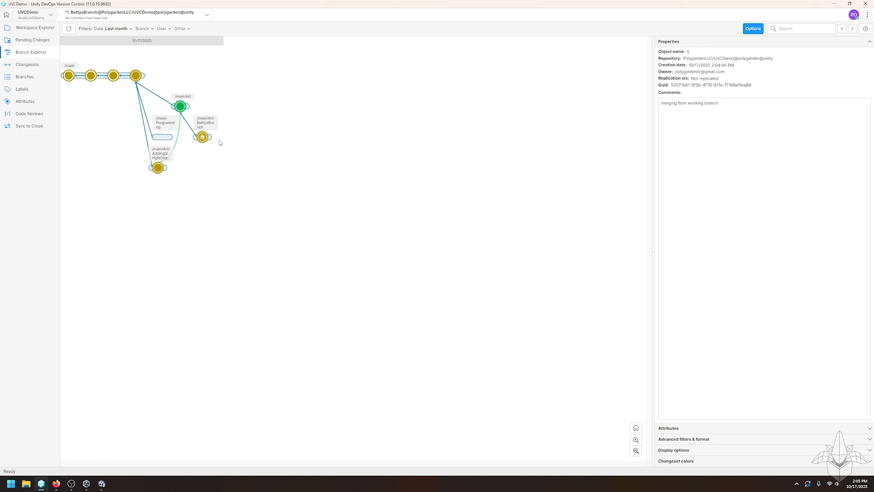
mouse_move(204, 138)
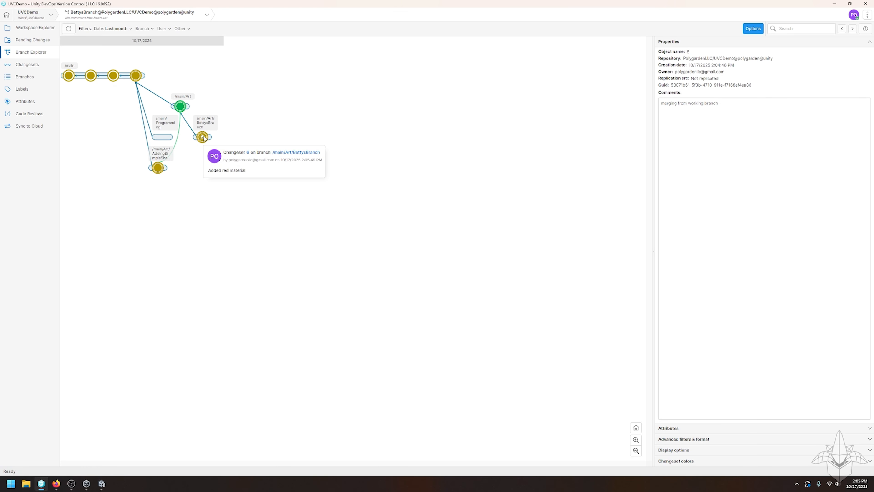
right_click(205, 138)
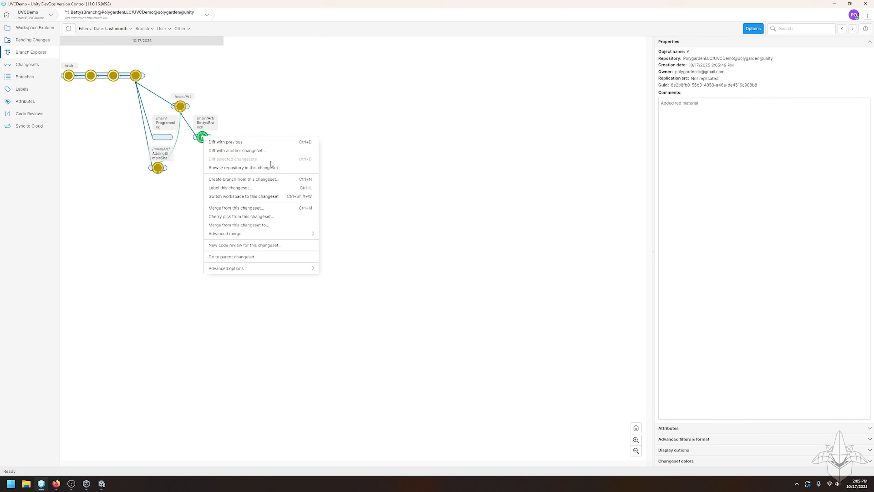
click(262, 227)
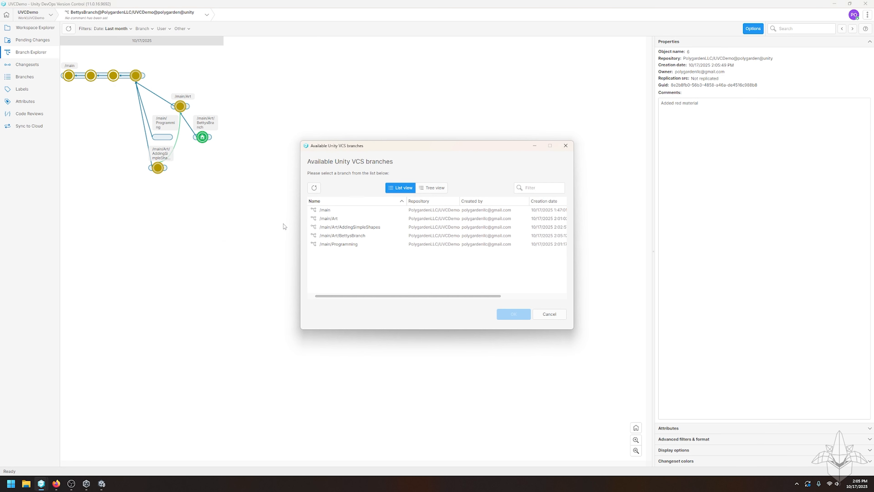
click(343, 219)
click(513, 314)
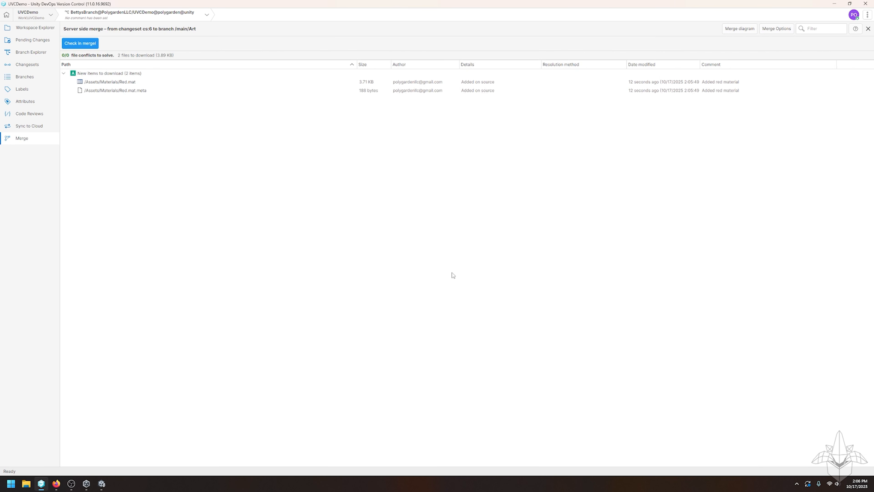
click(86, 46)
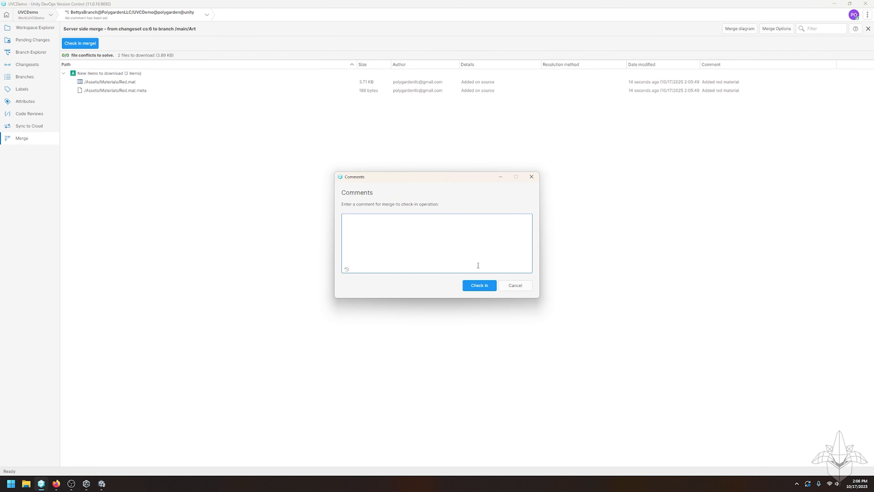
click(484, 284)
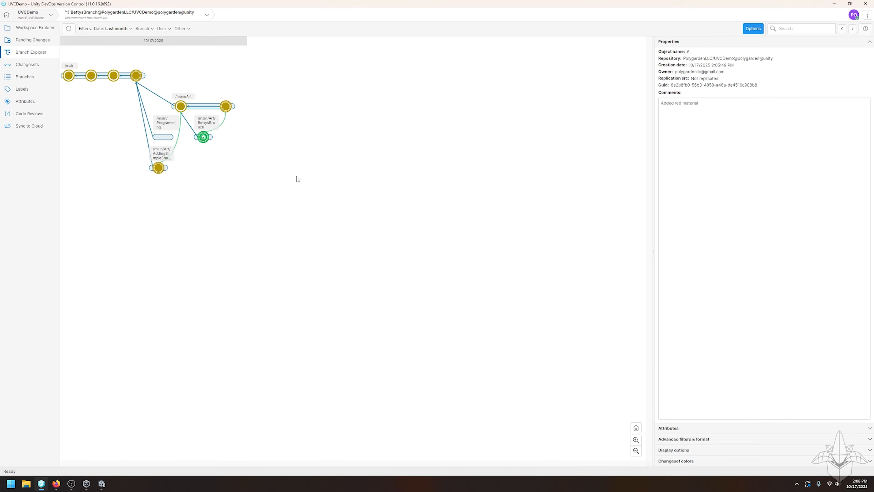
Switch the workspace to the "Added shape prefabs" changeset on the /main/Art/AddingSimpleShapes branch.
right_click(160, 169)
click(313, 150)
right_click(158, 168)
click(205, 228)
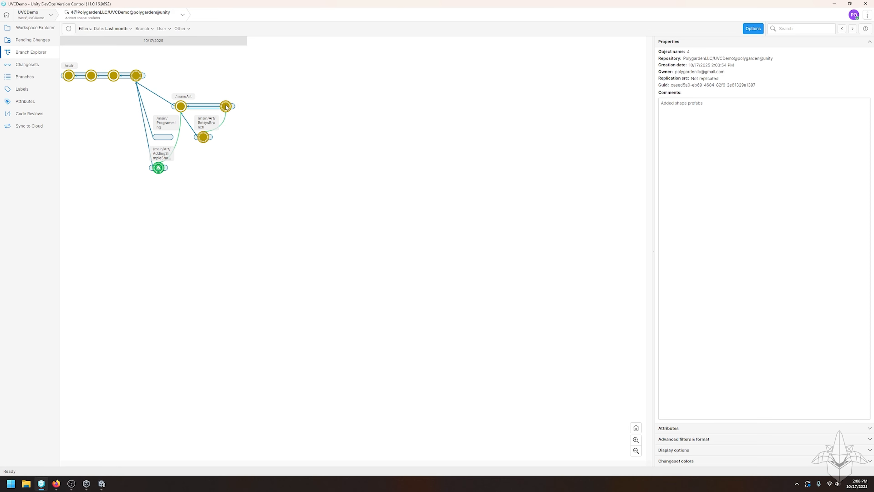
Merge the latest /main/Art changeset into the current workspace and check it in with the comment "pulled from art branch".
right_click(226, 106)
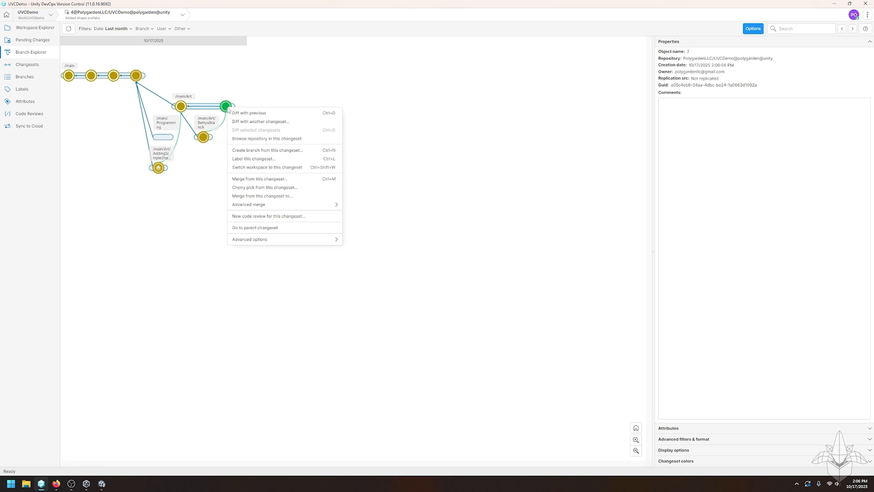
click(293, 178)
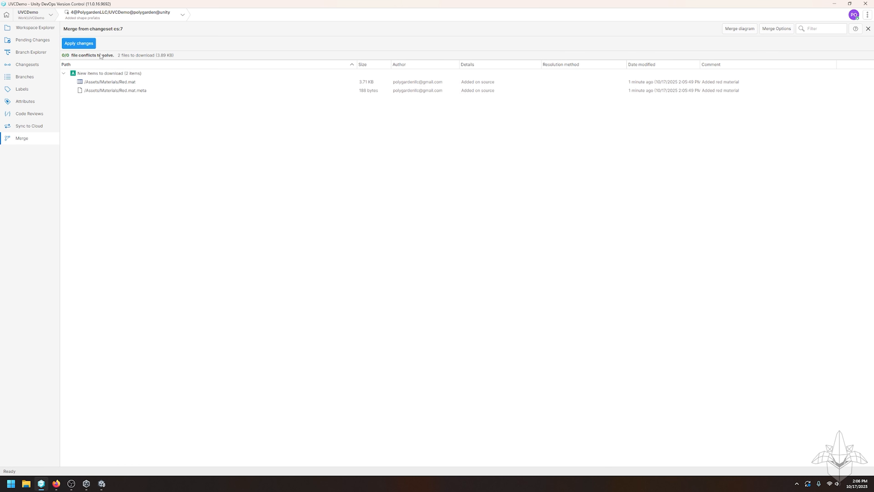
click(85, 46)
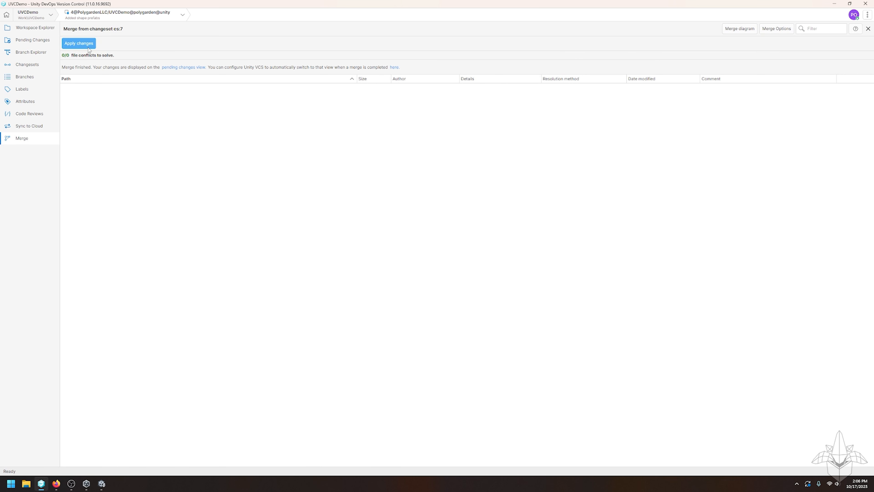
click(29, 42)
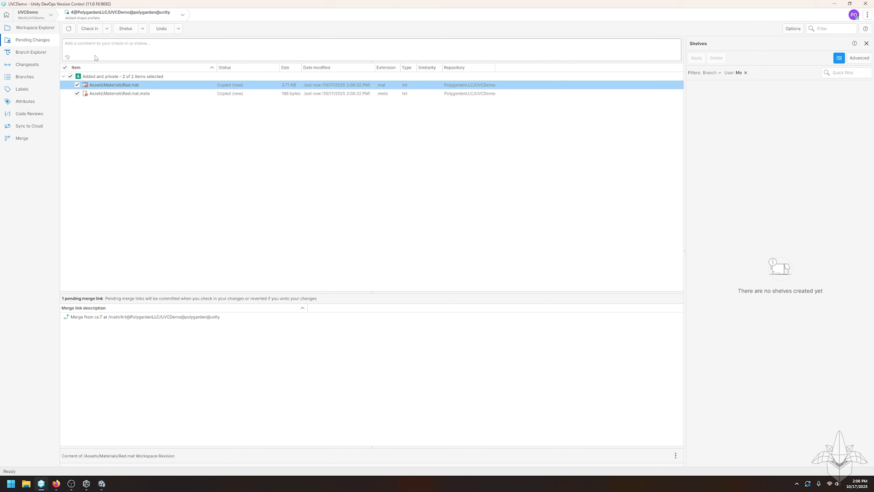
click(107, 47)
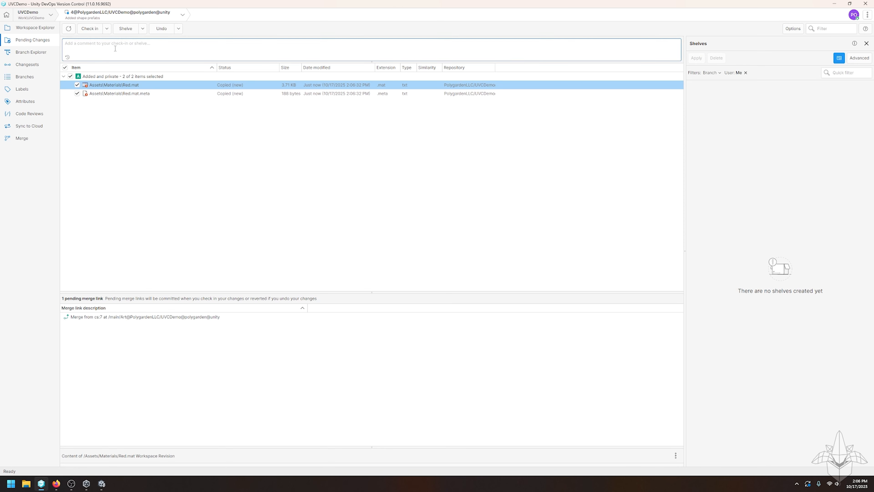
text(pulled from art branch)
click(90, 29)
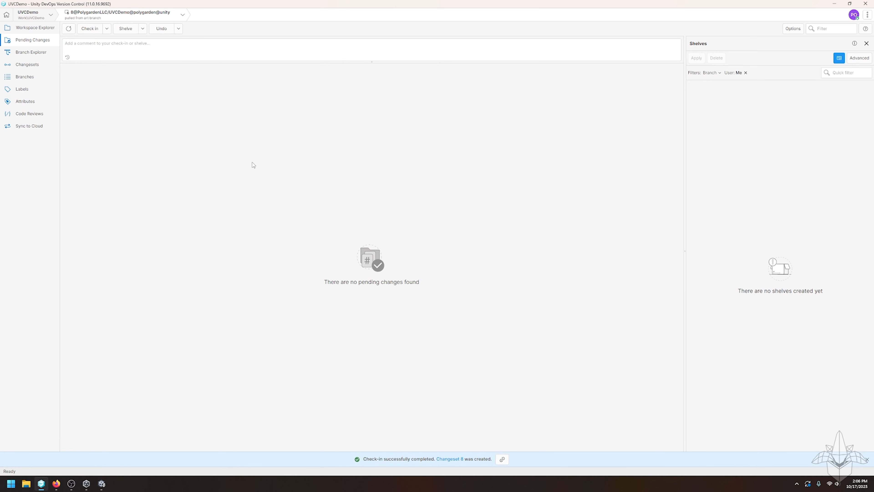
Merge the latest /main/Art changeset into /main and check in the merge with the comment "merge from art".
click(30, 53)
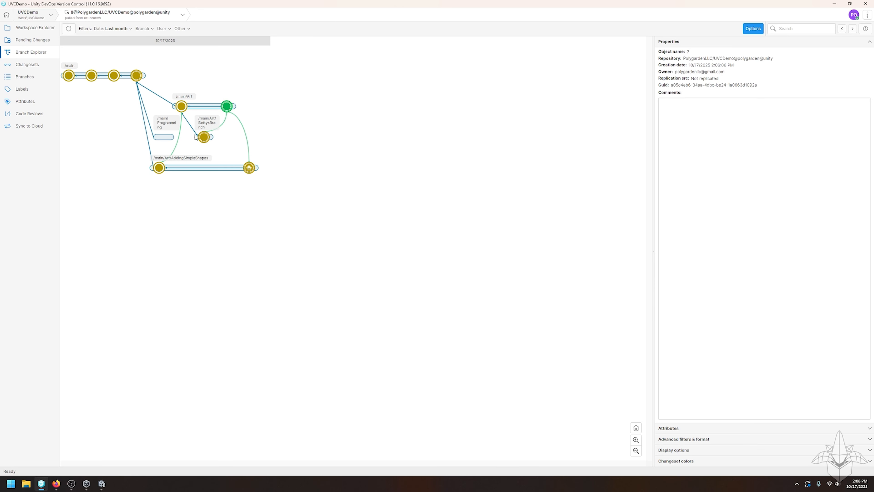
mouse_move(205, 138)
mouse_move(227, 108)
mouse_move(255, 172)
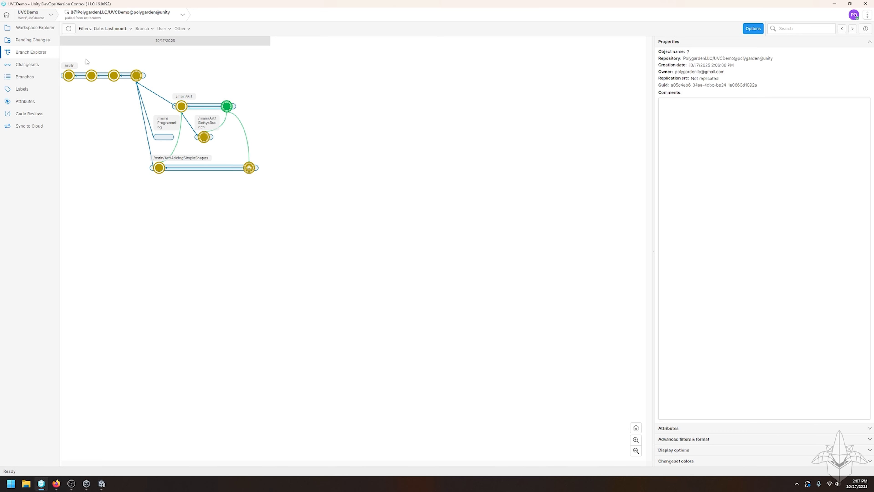
right_click(228, 109)
click(298, 195)
click(322, 209)
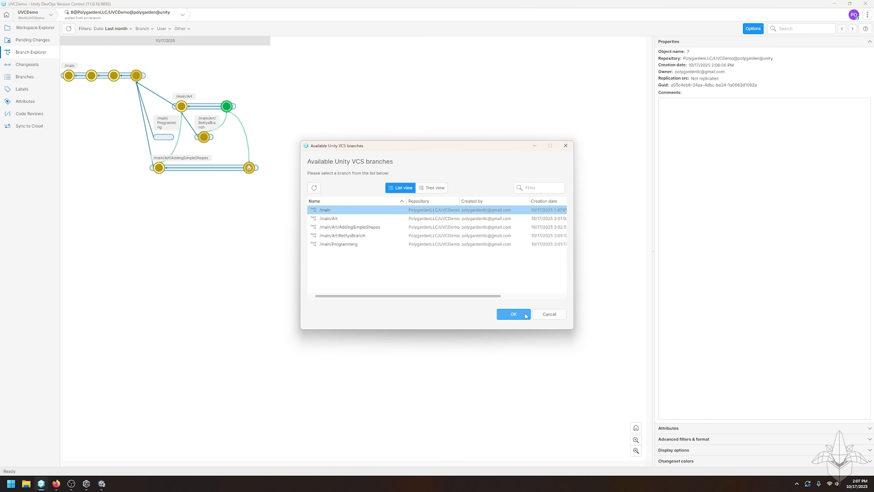
click(516, 314)
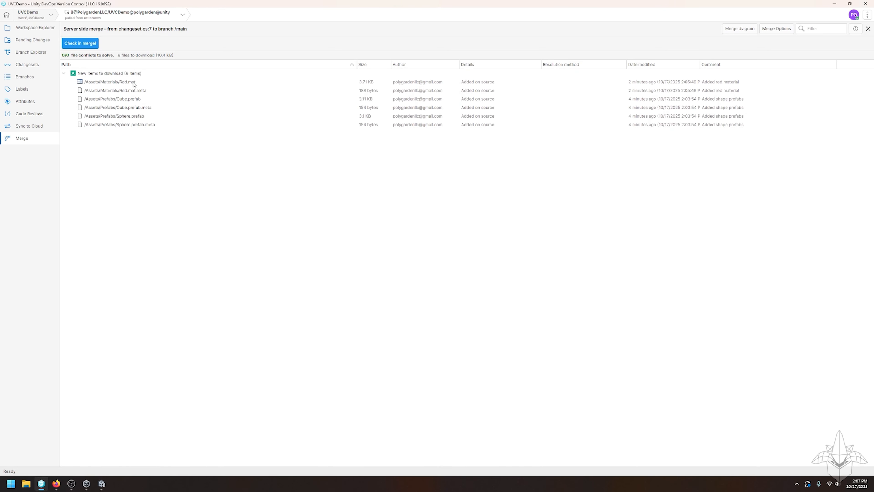
click(89, 49)
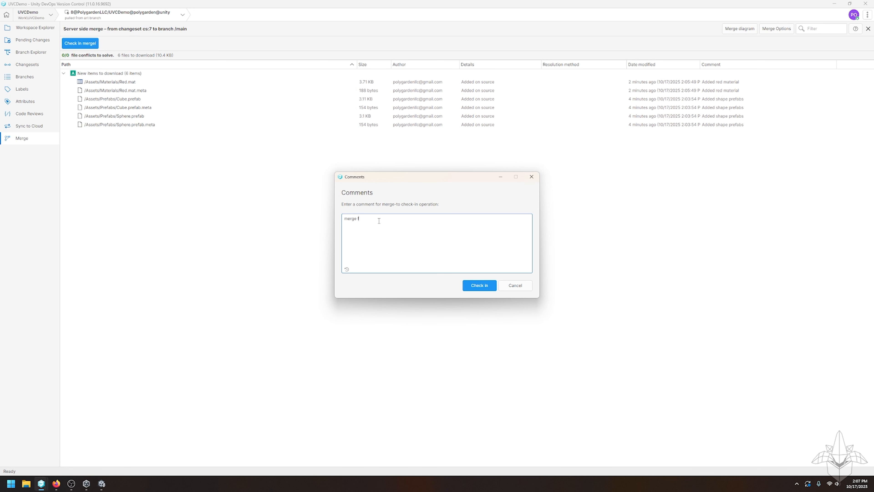
click(476, 286)
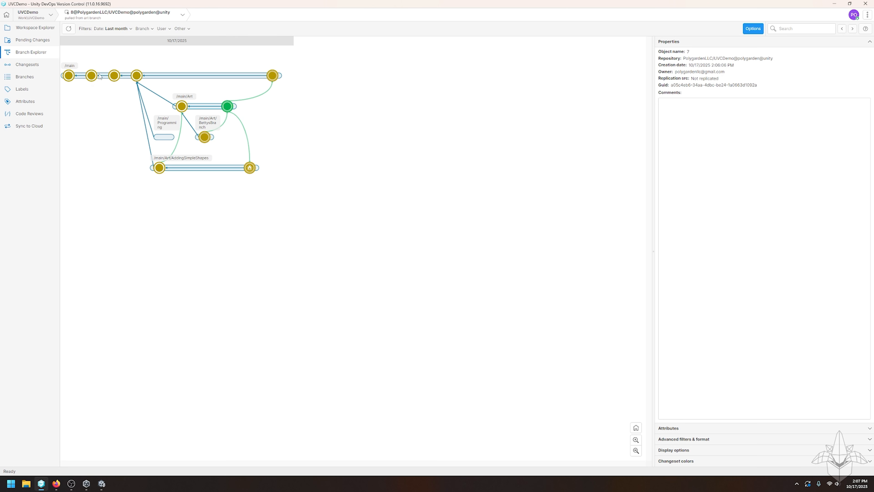
Merge the newest /main changeset into /main/Programming and check in the merge with the comment "merge from main".
mouse_move(277, 77)
right_click(272, 77)
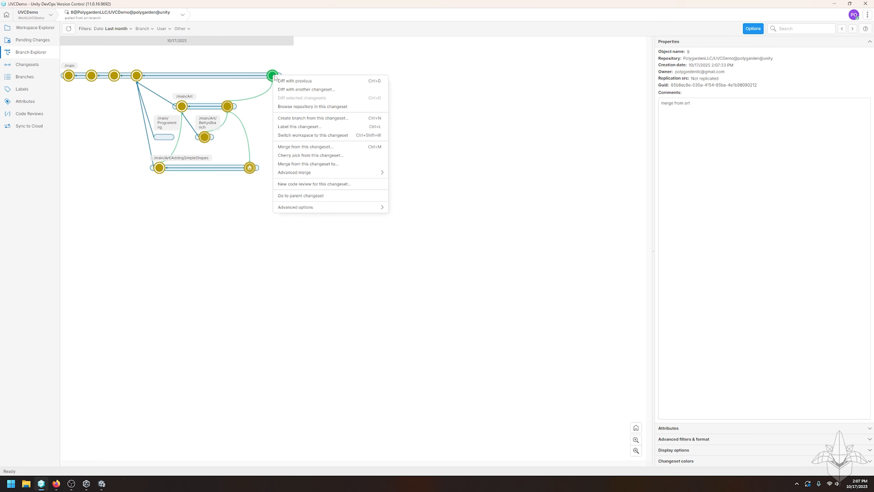
click(343, 164)
click(353, 244)
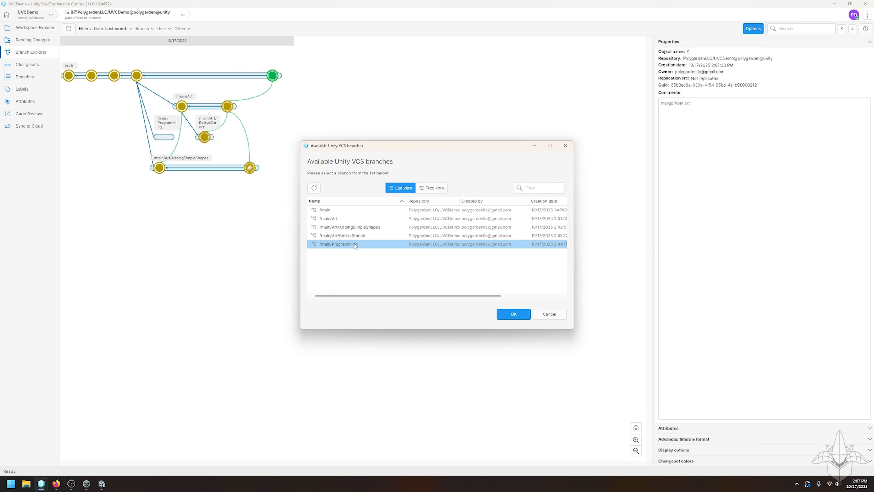
click(513, 313)
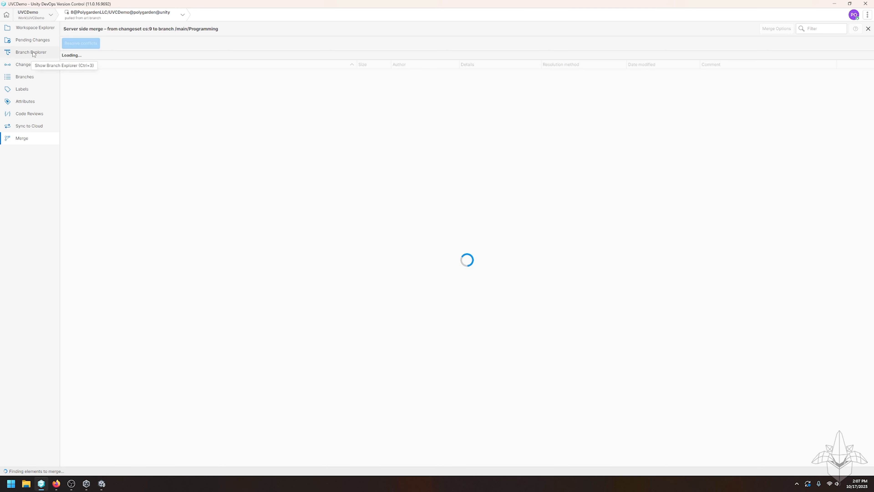
click(78, 42)
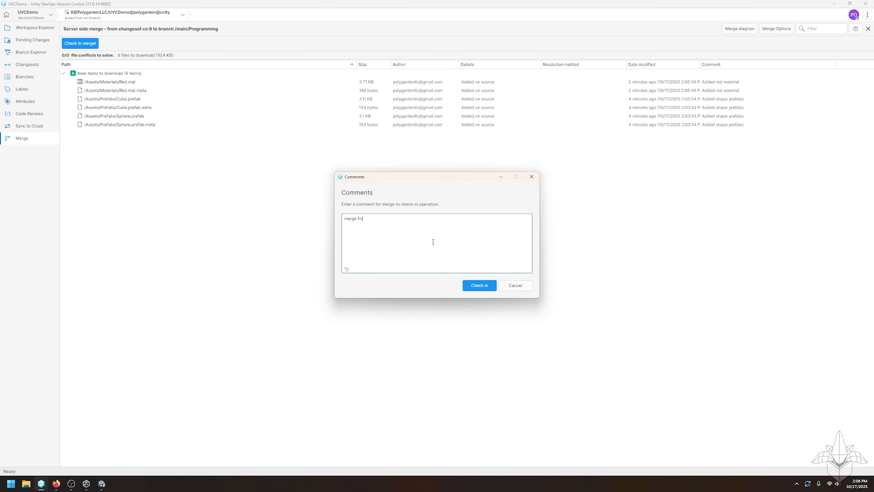
text(merge from main)
click(480, 285)
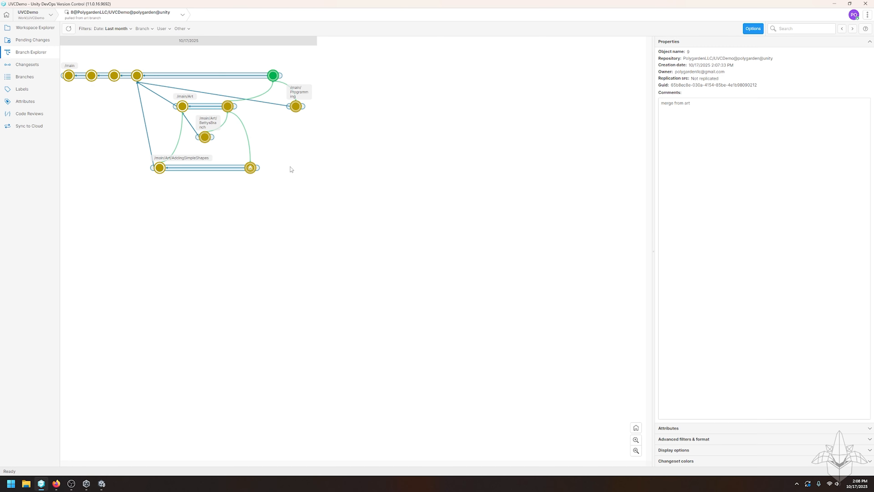
mouse_move(274, 78)
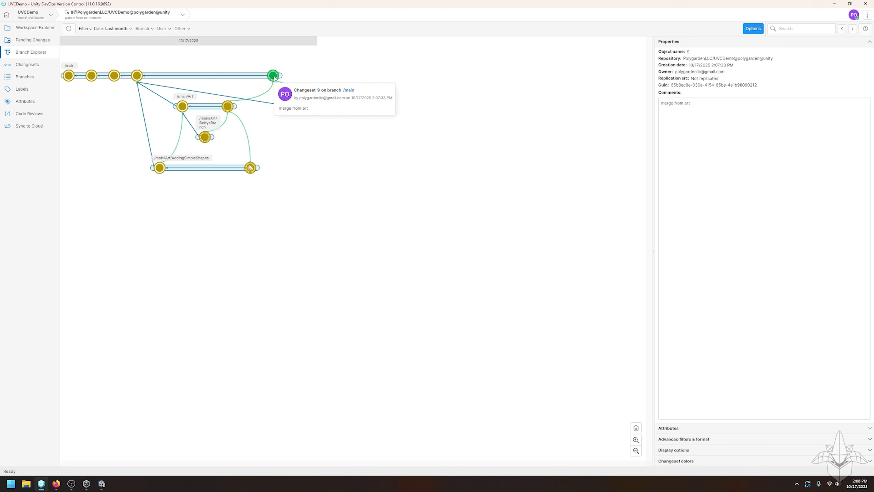